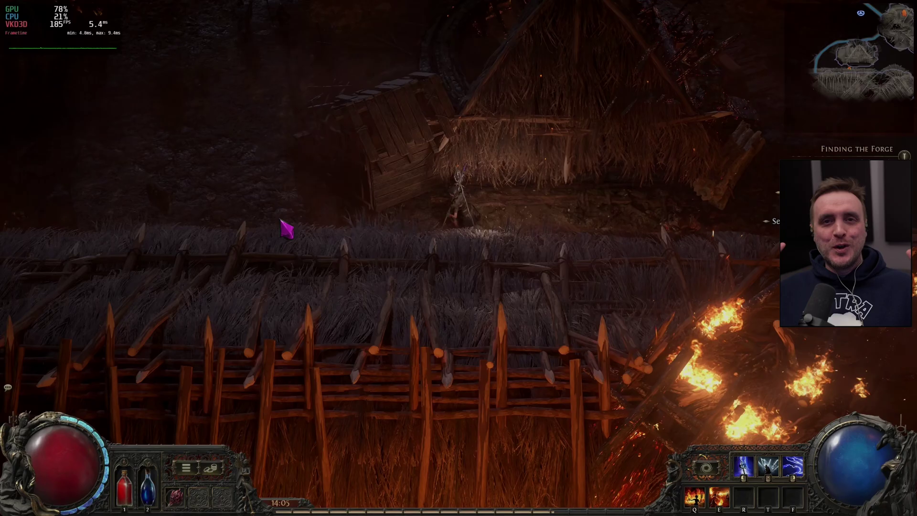
- Cast walls of fire near the thatched hut while moving east along the spiked fence
key(a)
key(q)
key(d)
key(q)
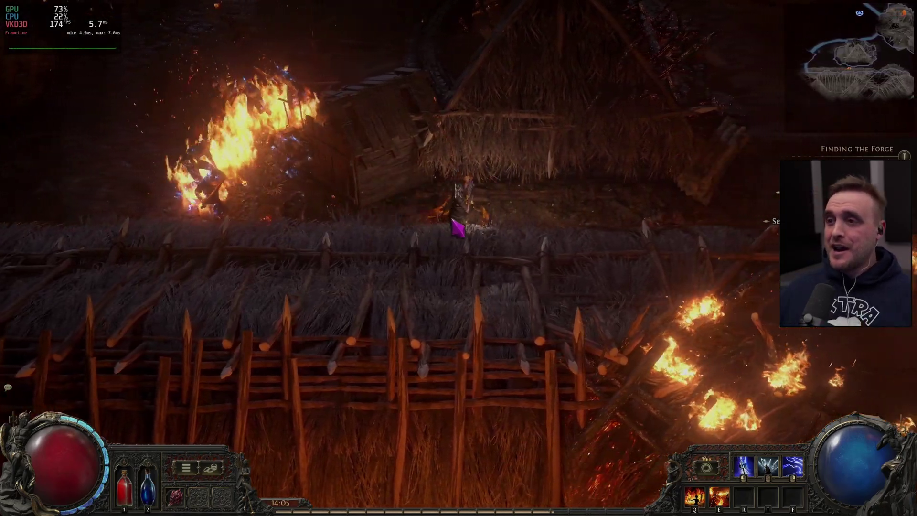
key(d)
key(q)
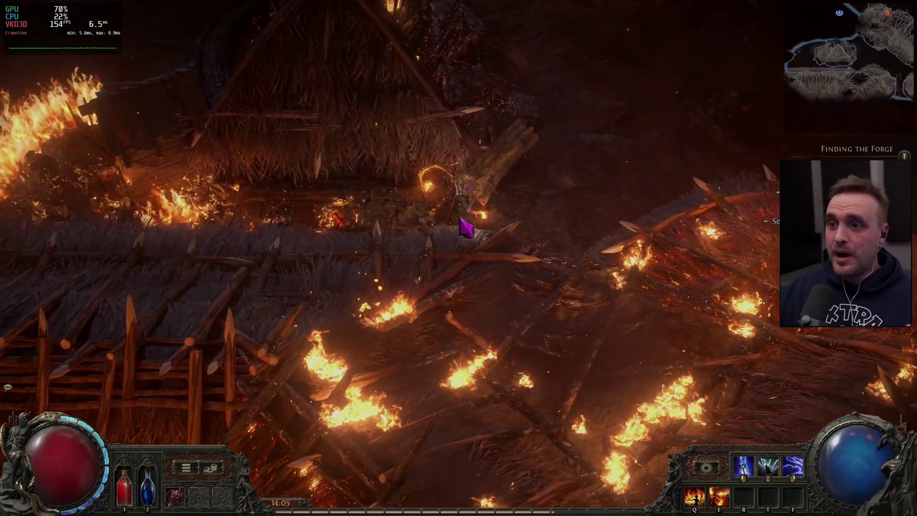
- Fight the Decrepit Mercenary beside the collapsed burning roof with a wall of fire and lightning spells
key(d)
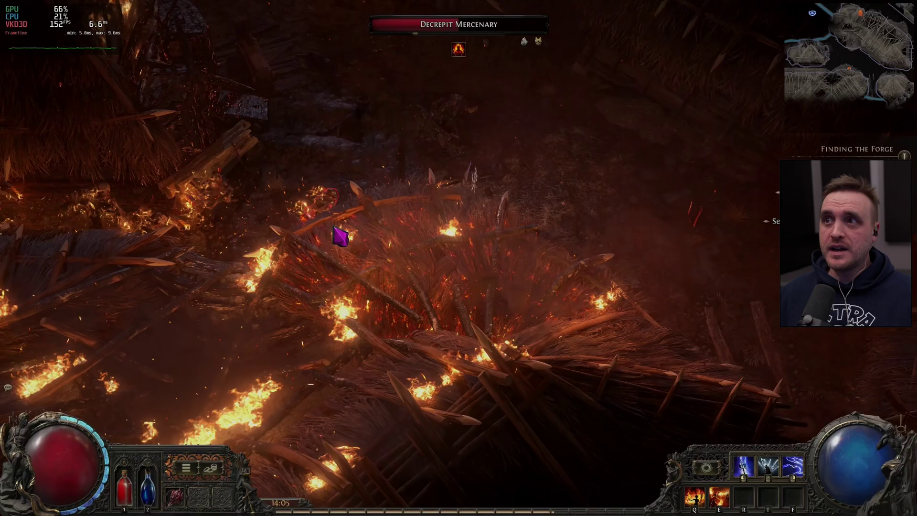
key(d)
key(q)
right_click(307, 213)
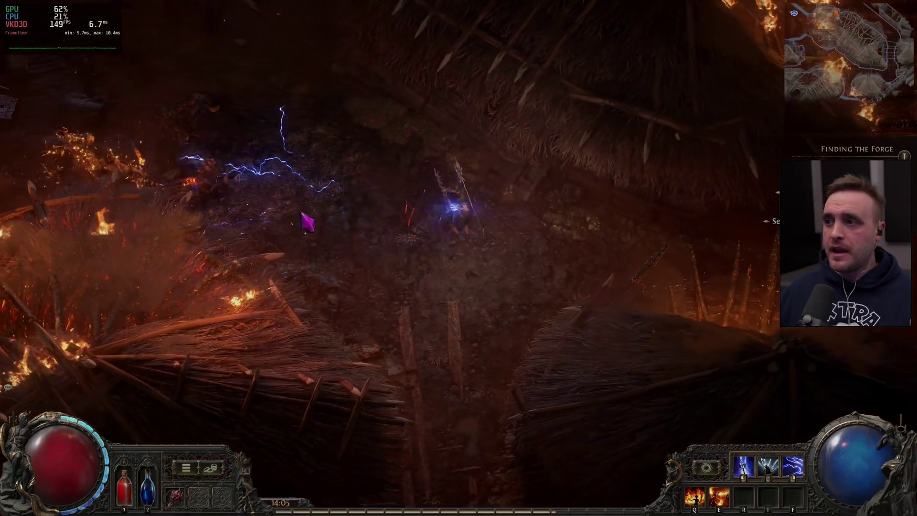
right_click(307, 214)
key(q)
key(d)
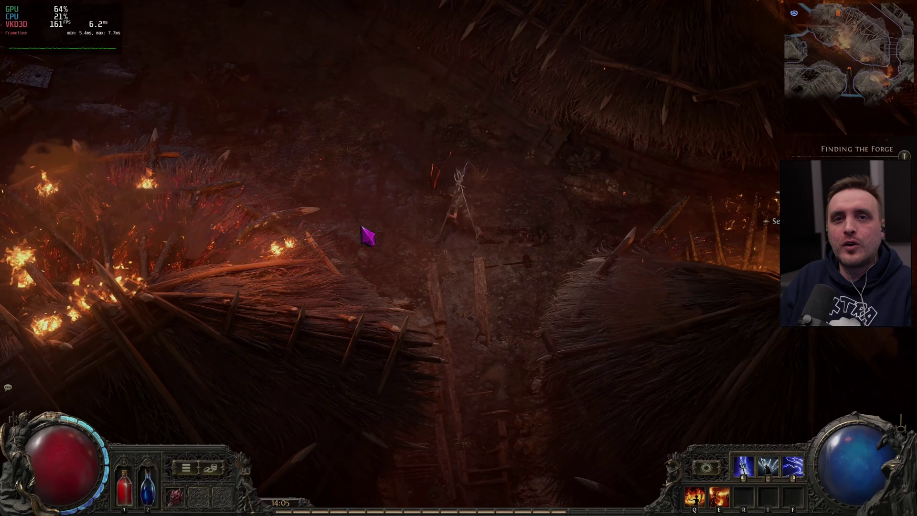
- Walk back west past the thatched hut to the open ground beyond the wooden shed
key(w)
key(a)
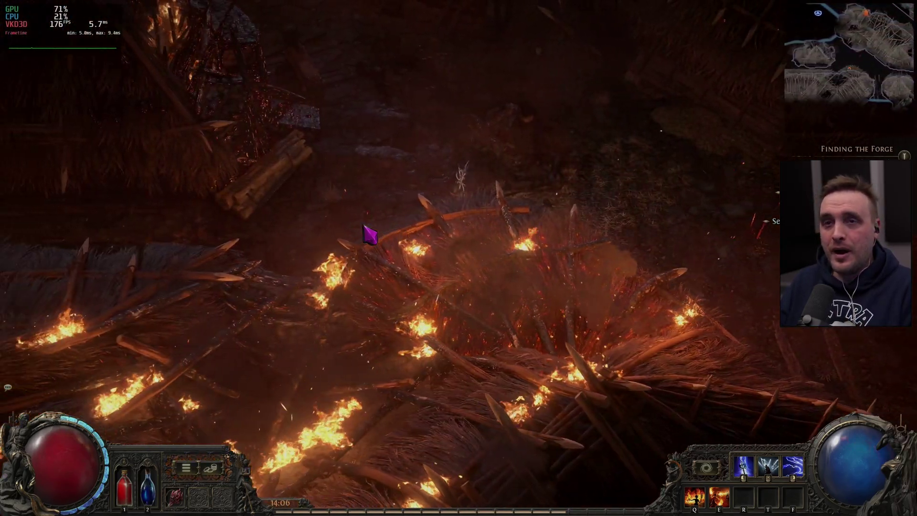
key(a)
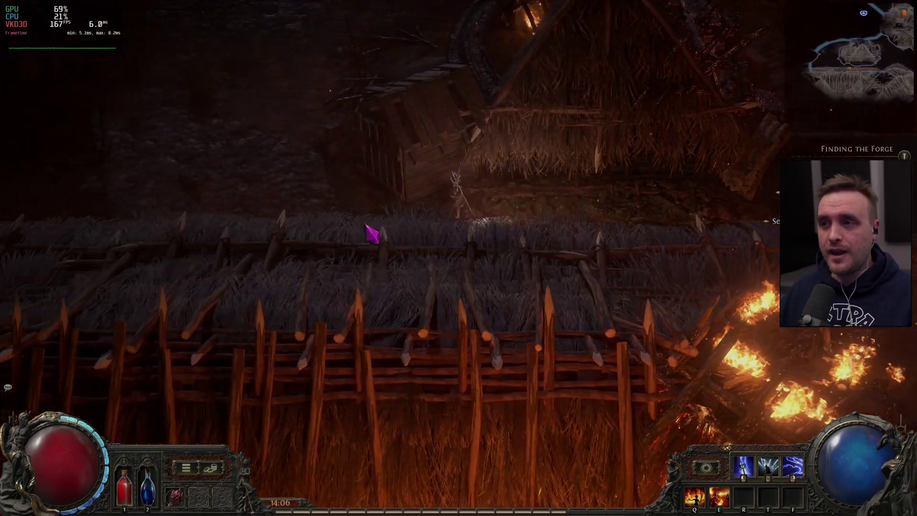
click(367, 234)
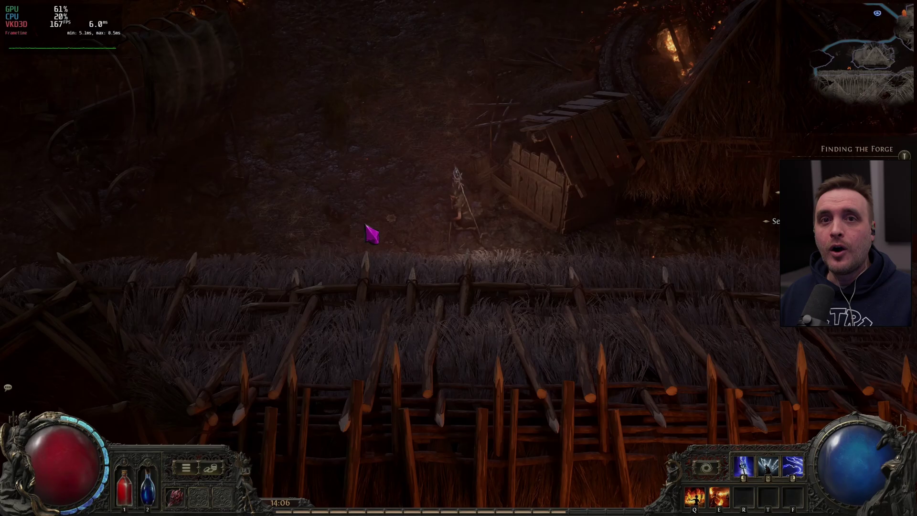
click(409, 210)
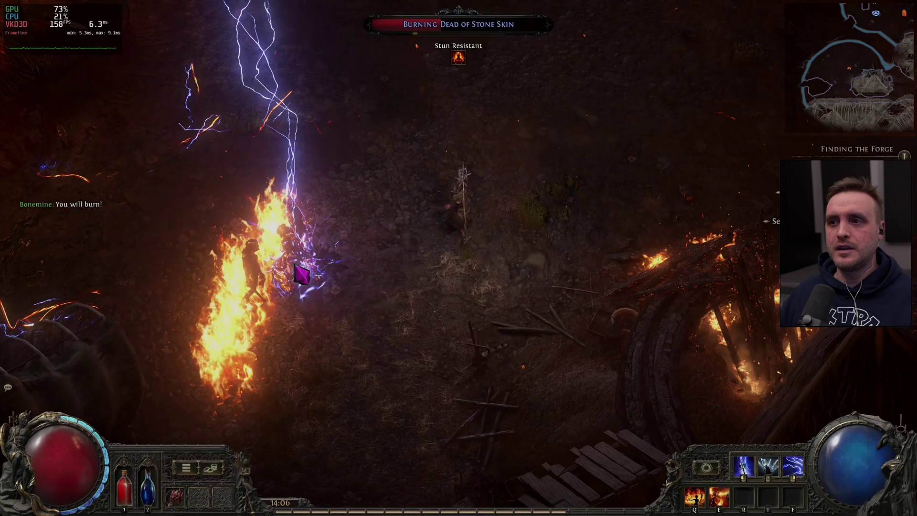
- Defeat the Burning Dead of Stone Skin with lightning while keeping distance from it
click(284, 269)
click(353, 262)
key(w)
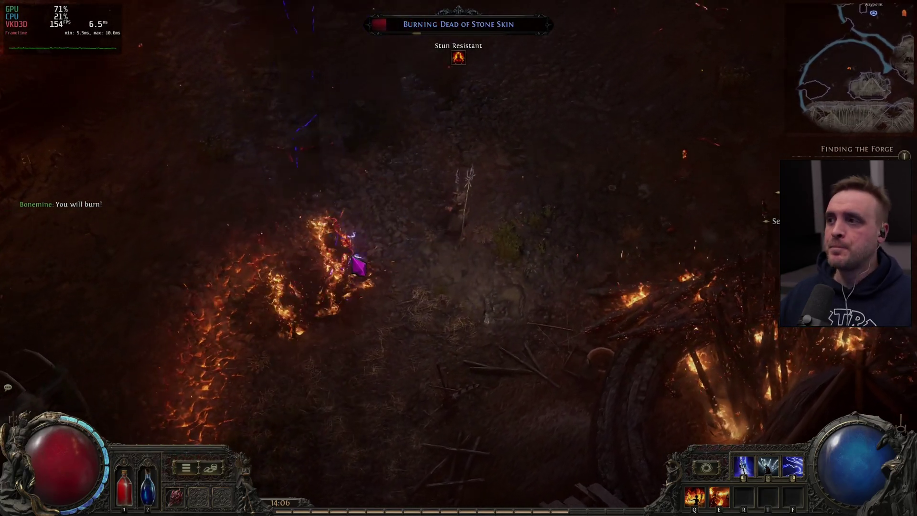
click(358, 261)
key(w+d)
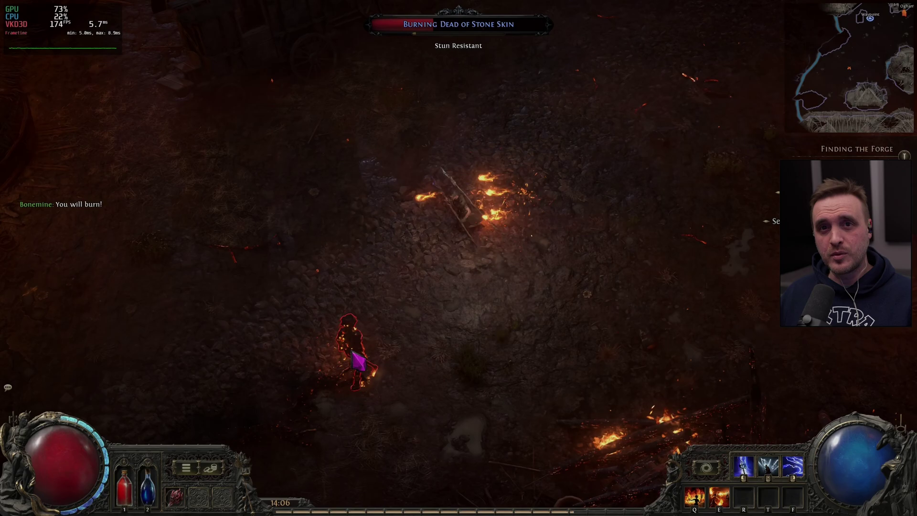
key(a+s)
- Leave the dropped Sturdy Crossbow and head west past the wrecked wagon to the logs beside the burning hut
mouse_move(594, 264)
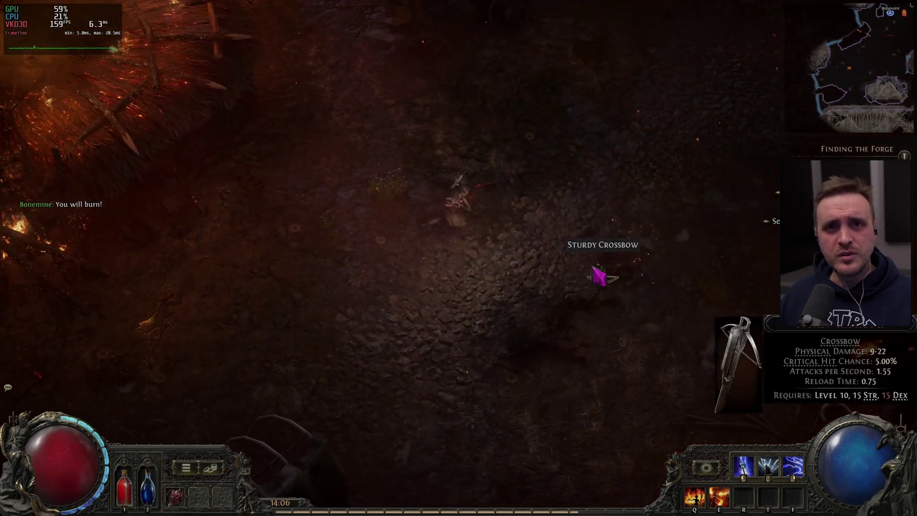
key(d)
key(a)
key(a+s)
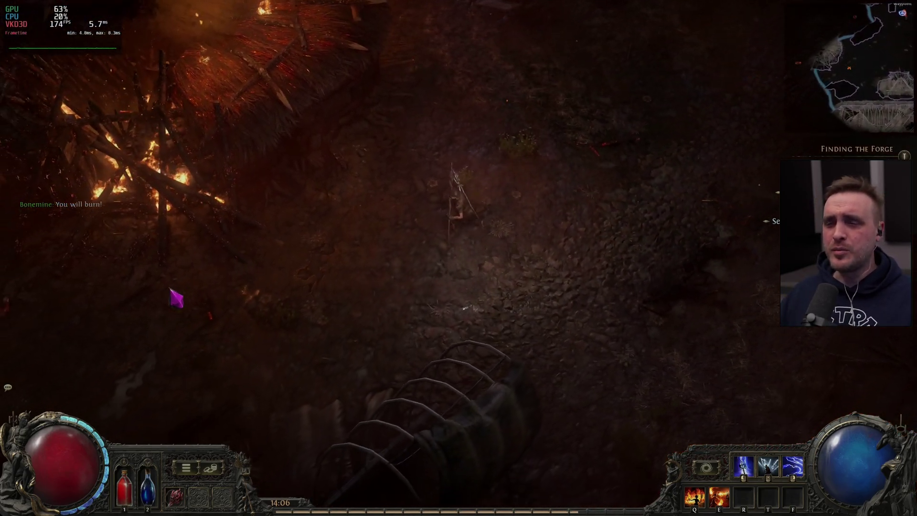
key(a)
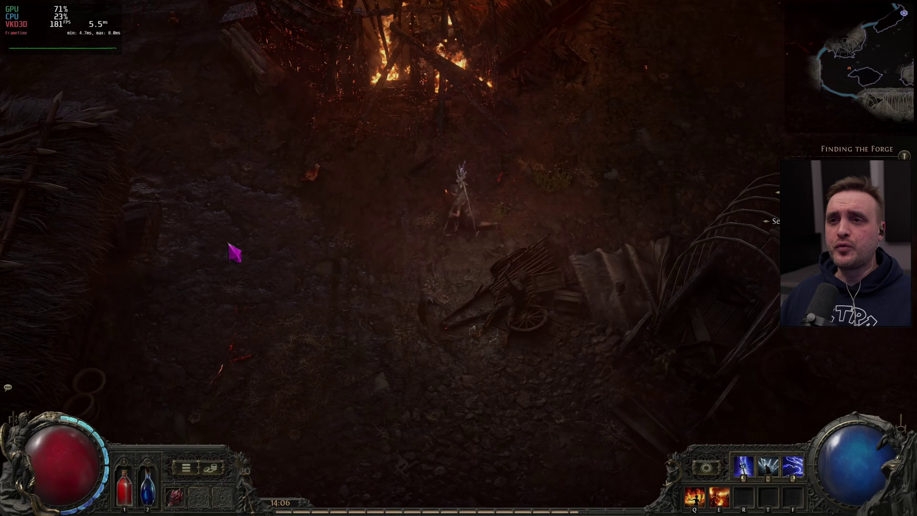
key(a+w)
click(331, 190)
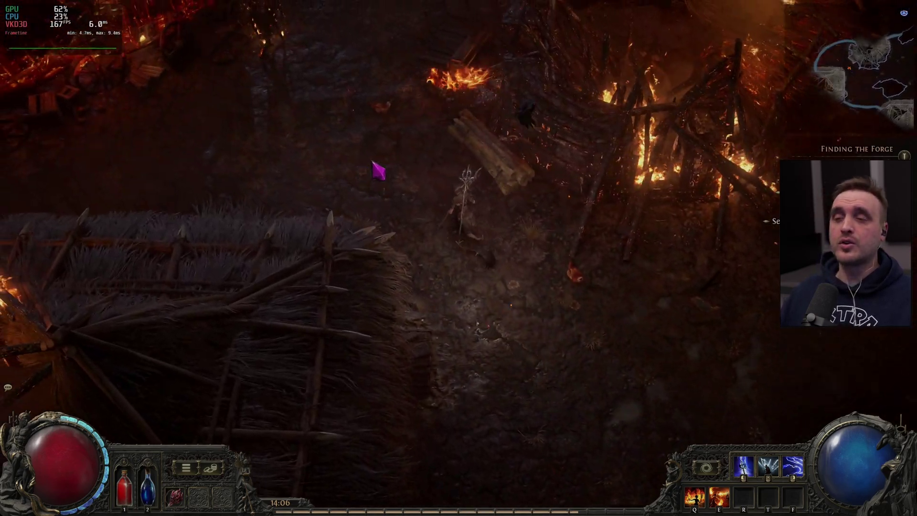
- Attack the Burning Dead near the log pile with a wall of fire and lightning
key(q)
key(s+d)
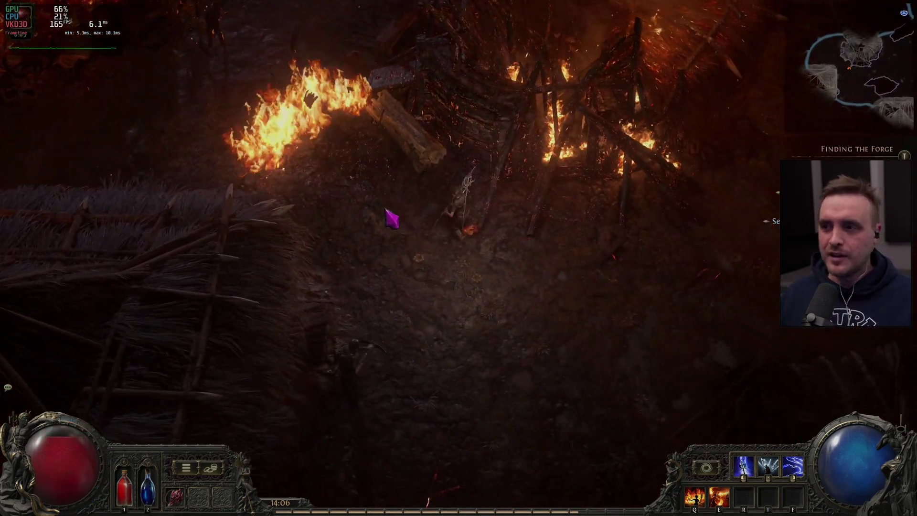
key(a)
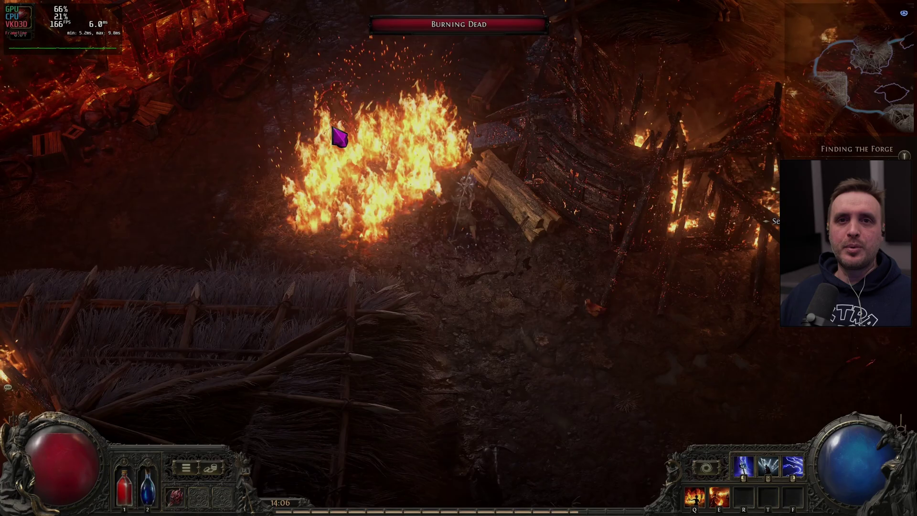
key(s+a)
right_click(415, 132)
key(w+d)
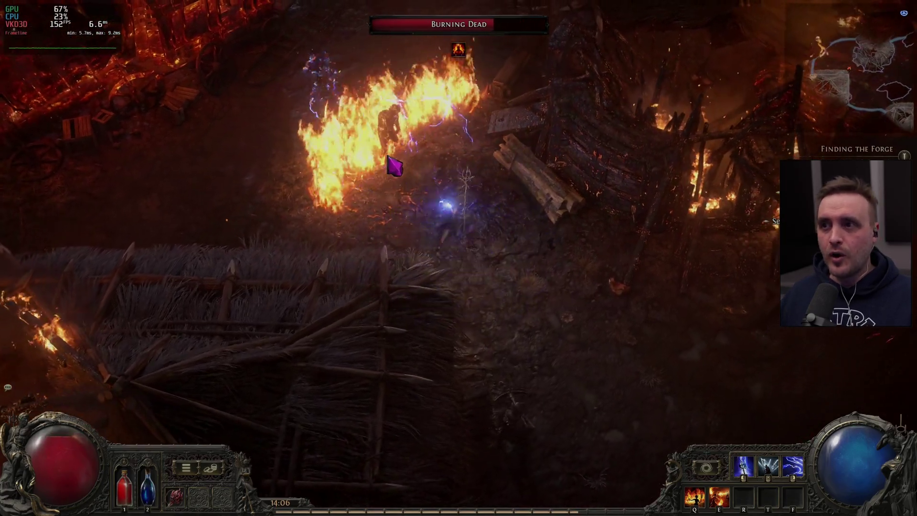
- Fight the Decrepit Mercenary of Exile with lightning and a wall of fire while withdrawing southeast
key(s)
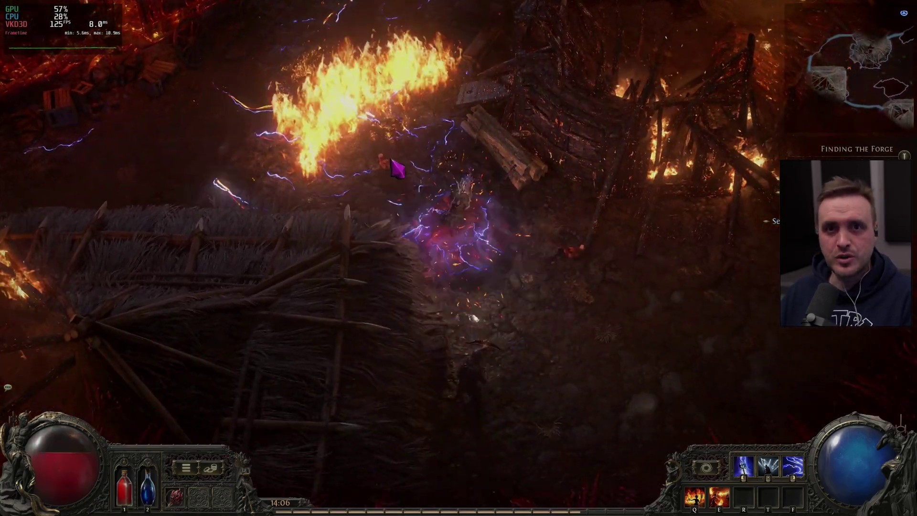
key(w)
right_click(470, 437)
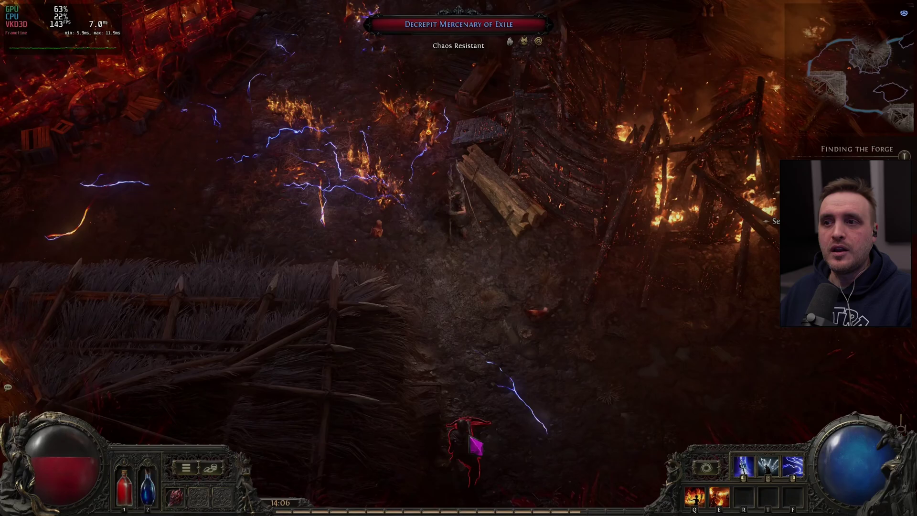
key(s+d)
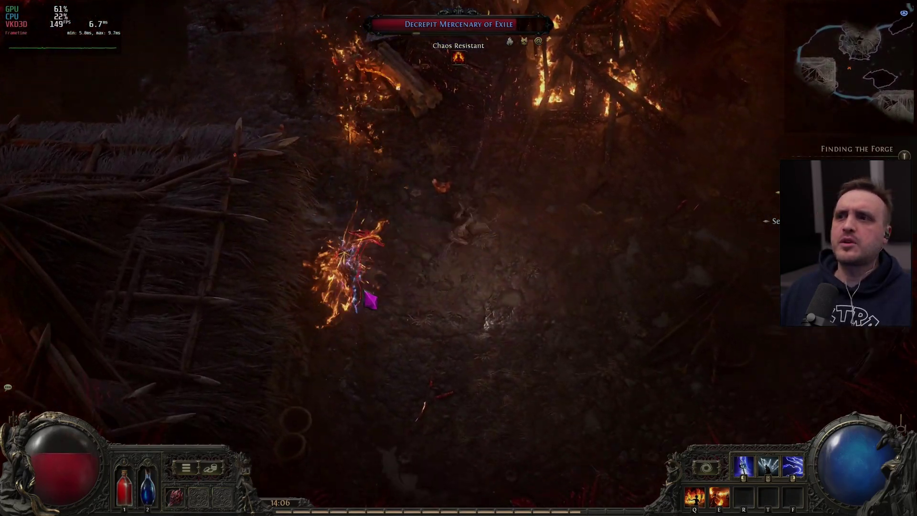
key(q)
key(s+d)
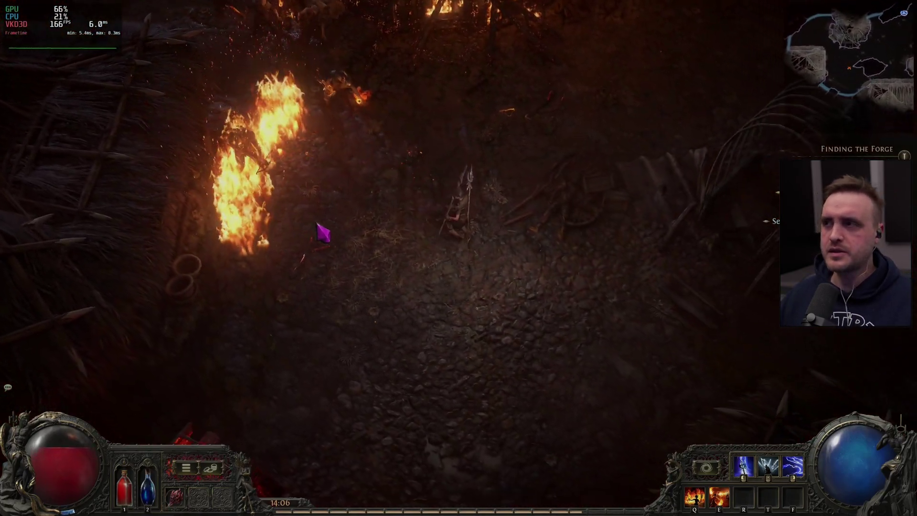
- Retreat south past the burning wagon and place a wall of fire across the pursuing Blood Cretins
key(s)
key(s+a)
right_click(407, 204)
key(s)
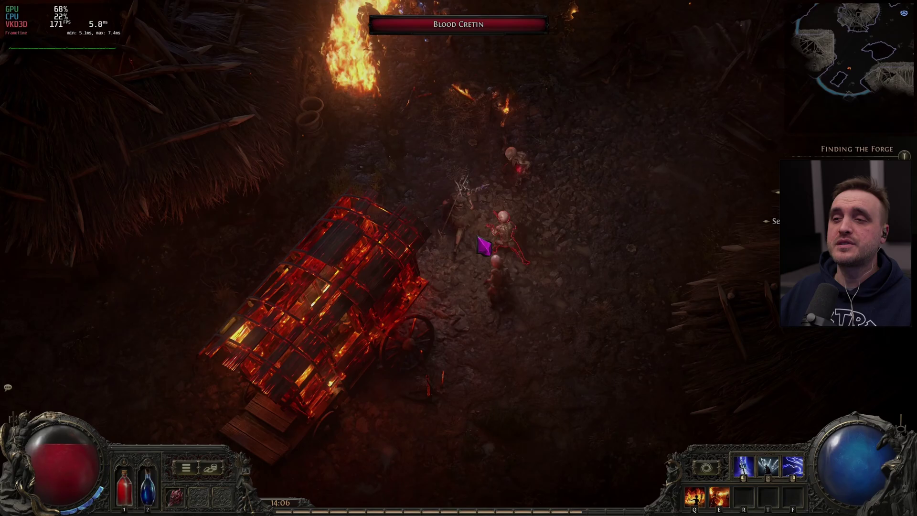
key(s+d)
key(q)
key(s+d)
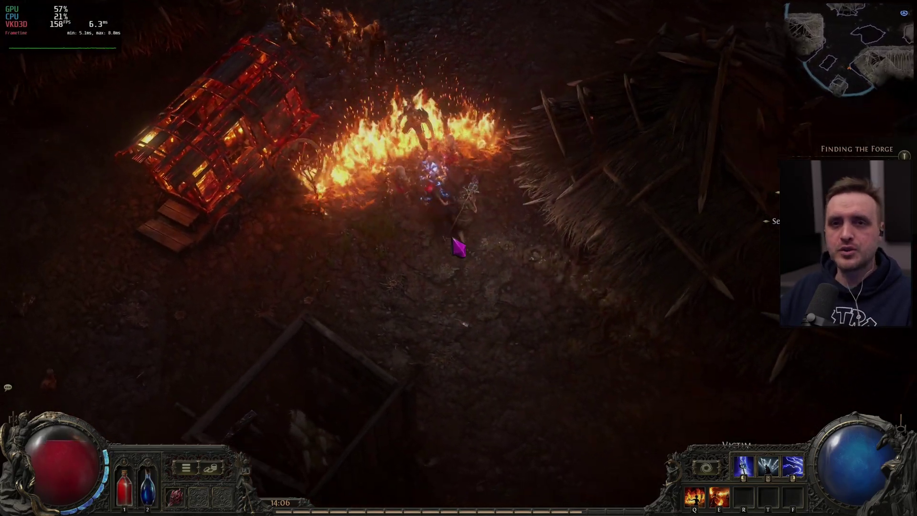
- Strike the pursuing enemies with lightning near the Victim's post and circle southwest around the wooden pen
right_click(447, 238)
key(s+d)
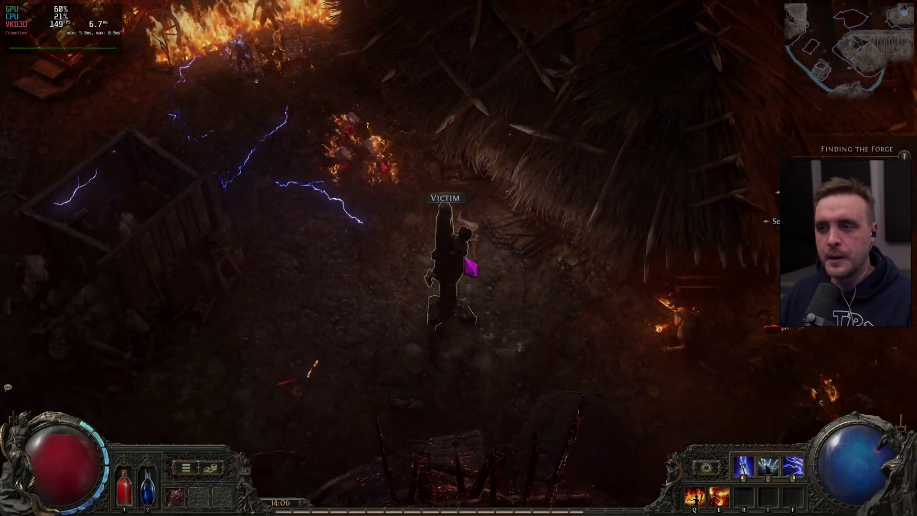
right_click(421, 246)
key(a)
key(s)
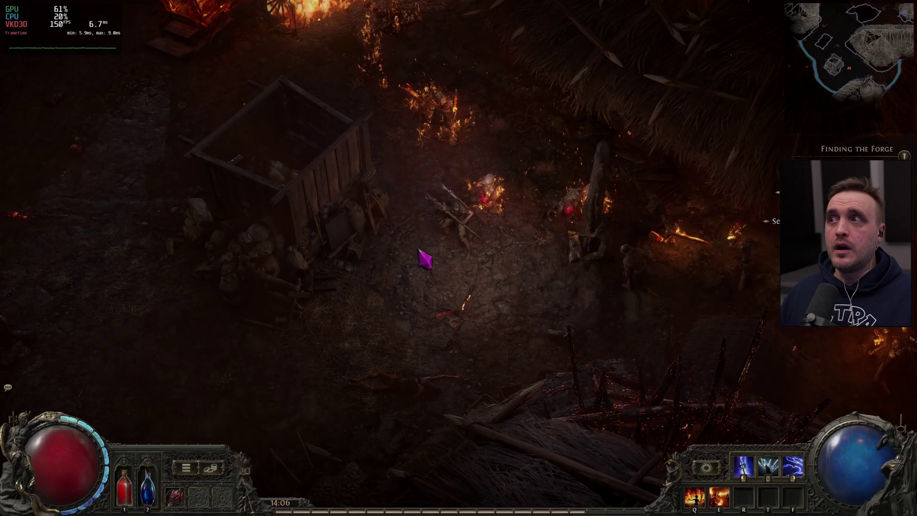
key(a)
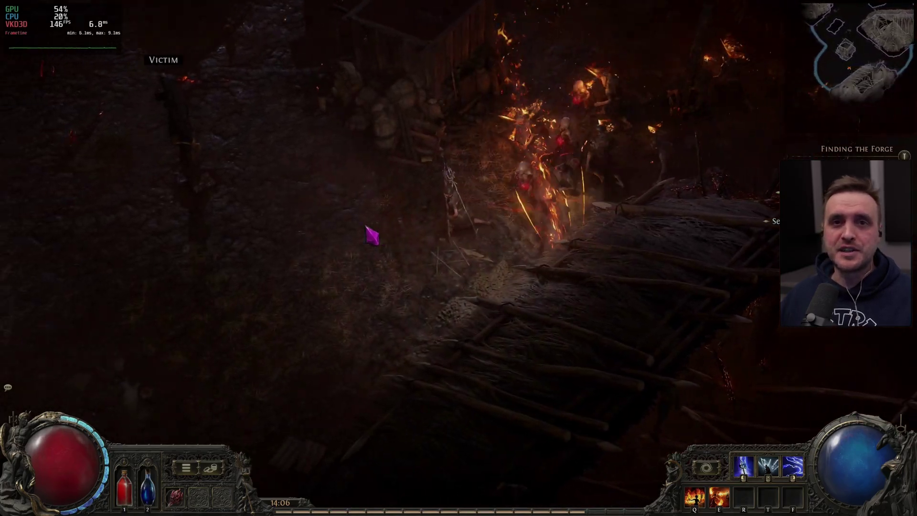
- Hold back the horde with a wall of fire and lightning beside the second Victim's post
key(q)
key(w+a)
key(a)
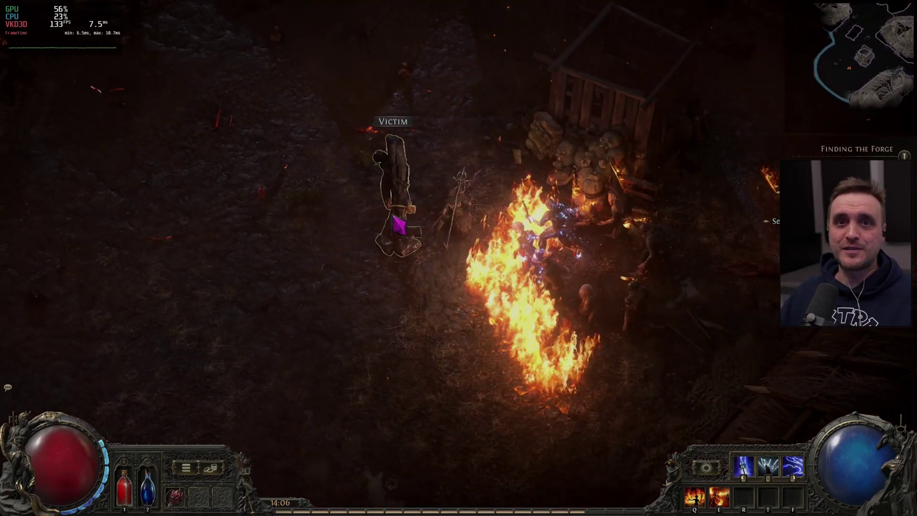
right_click(492, 260)
key(w)
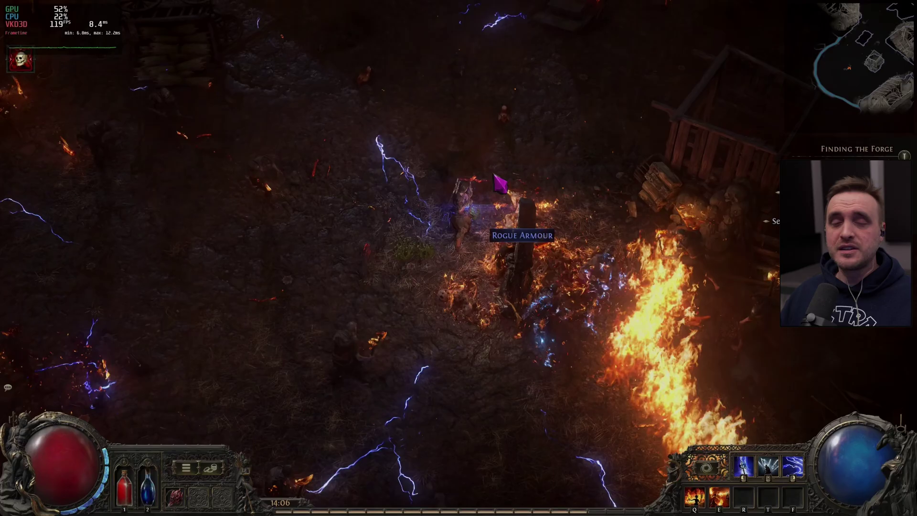
- Retreat north to the burning wagon while laying walls of fire across the chasing horde
key(w)
key(q)
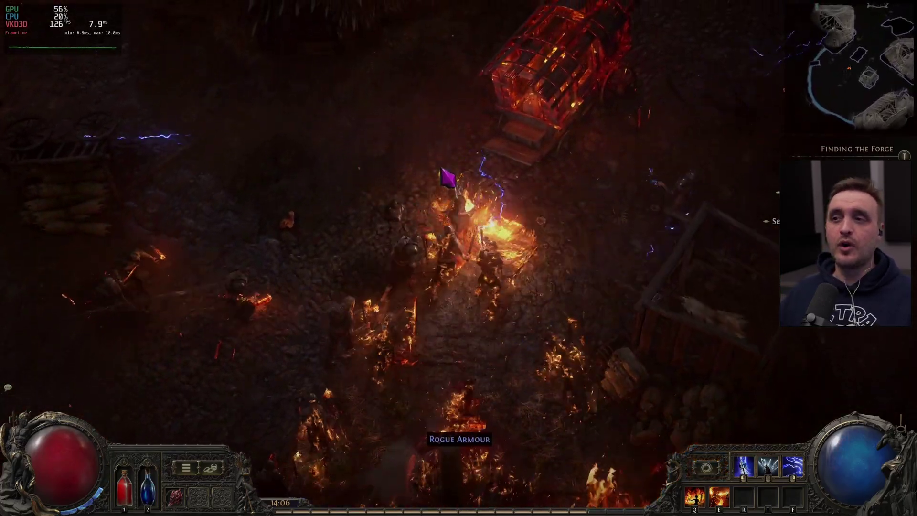
key(q)
key(w)
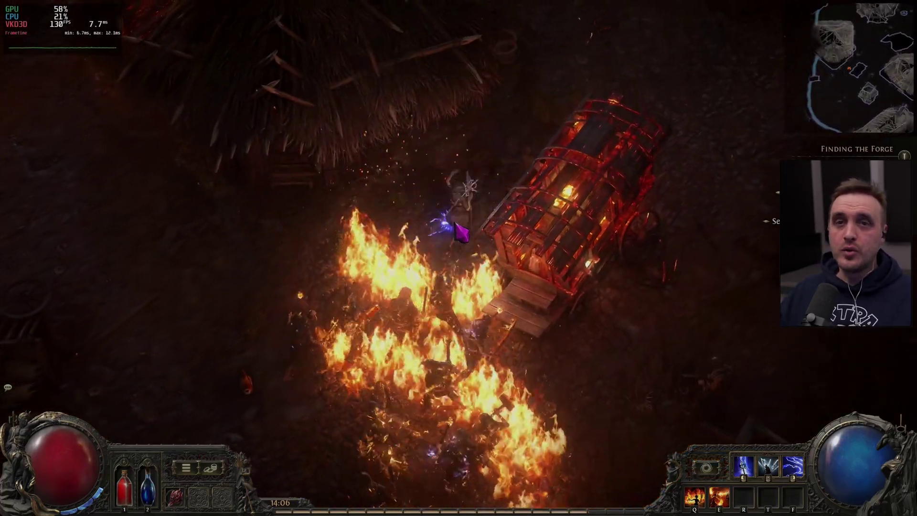
- Circle behind the burning wagon and blast the Decrepit Mercenary and nearby enemies with lightning
key(d)
right_click(420, 278)
key(w)
key(d)
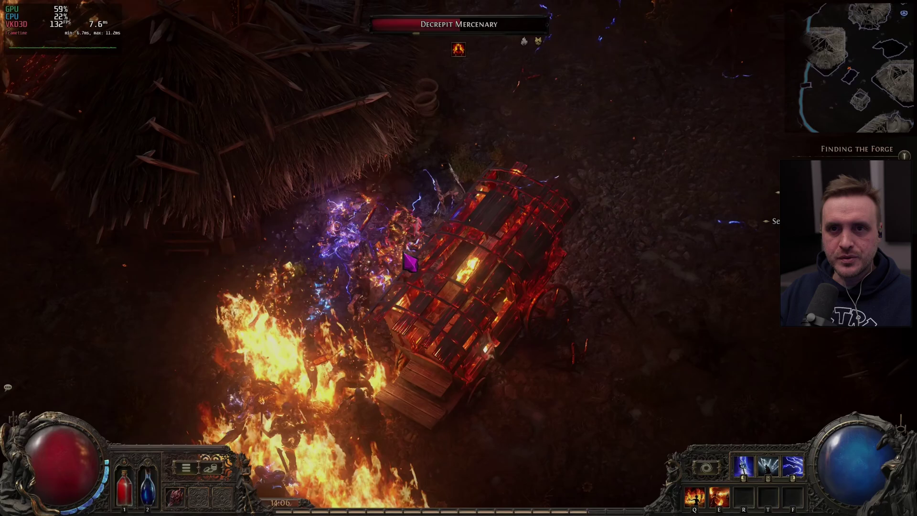
right_click(376, 272)
key(d)
right_click(376, 272)
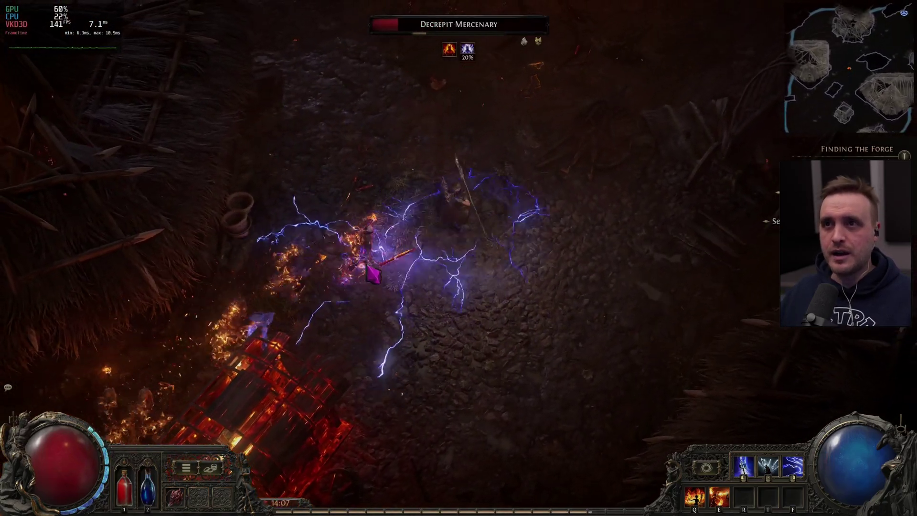
- Strike the last pursuers with lightning and dodge north towards the burning hut
key(w)
right_click(376, 270)
key(space)
key(w)
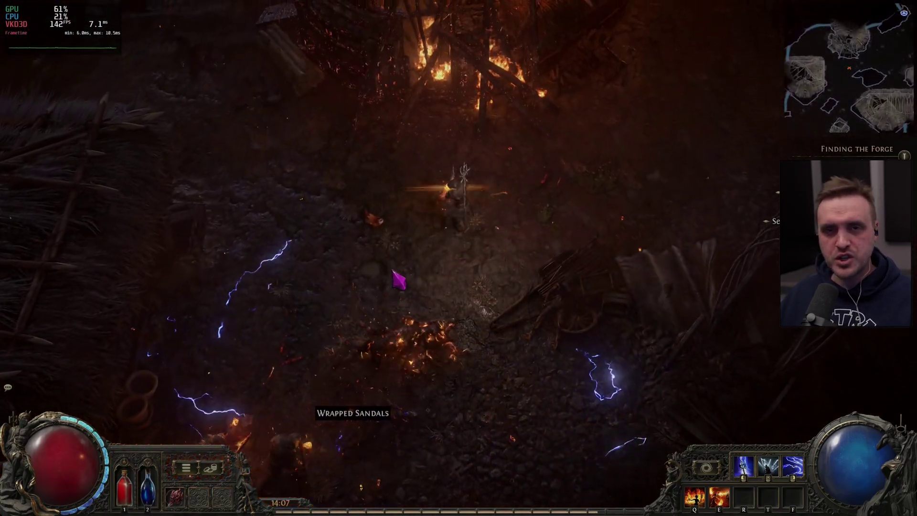
key(a)
click(442, 363)
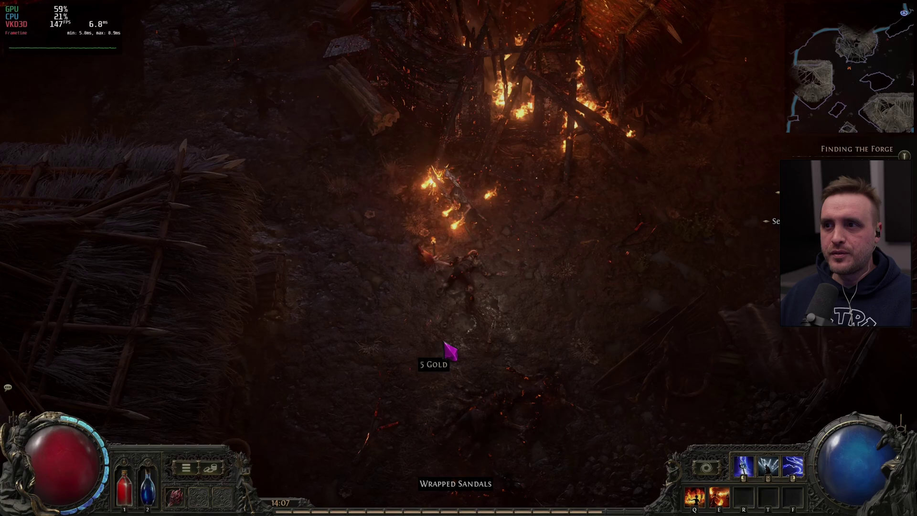
- Collect the 5 gold and run south to the burning wagon, casting a wall of fire beside it
key(s)
click(516, 292)
key(a)
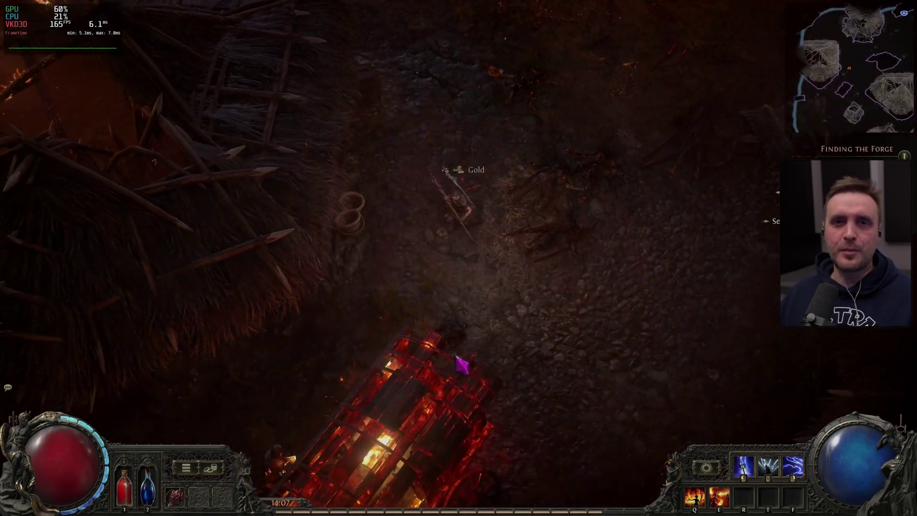
key(d)
key(q)
key(s)
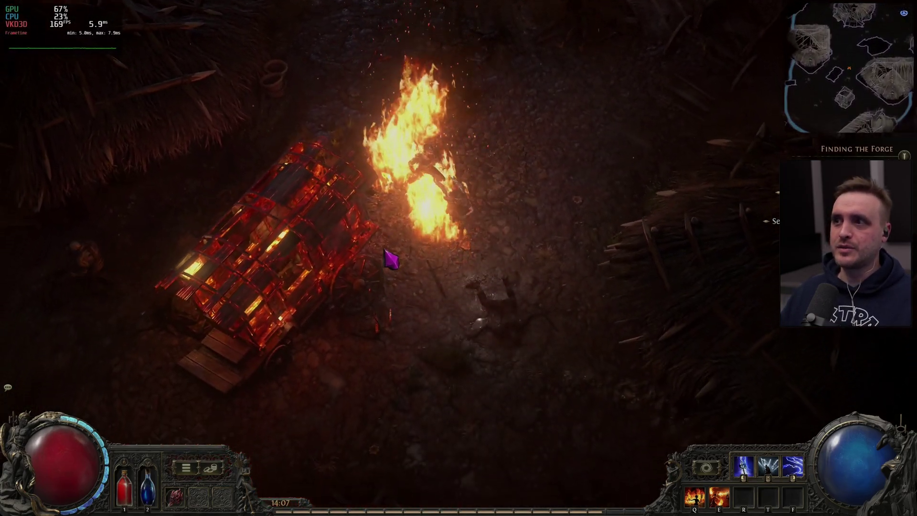
- Strike behind with lightning and run southwest past the burning wagon towards the Rogue Armour drop
click(461, 174)
key(a)
key(s)
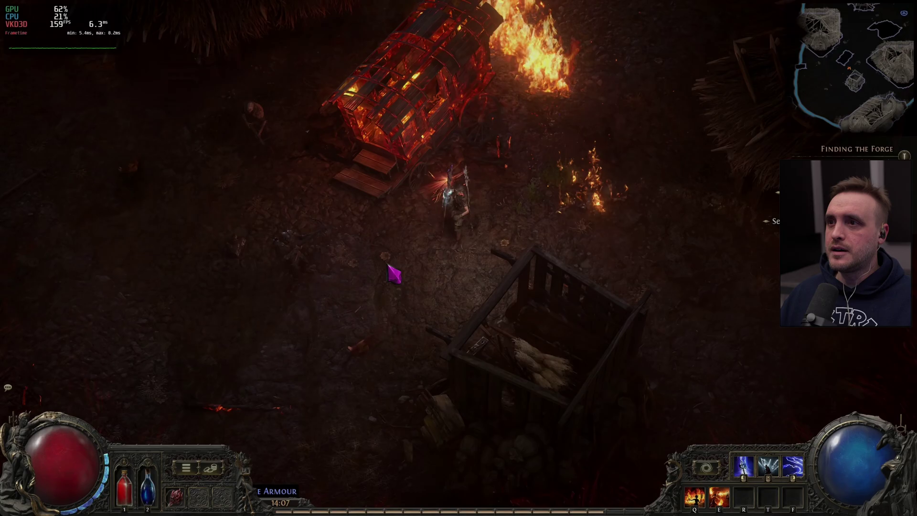
key(s)
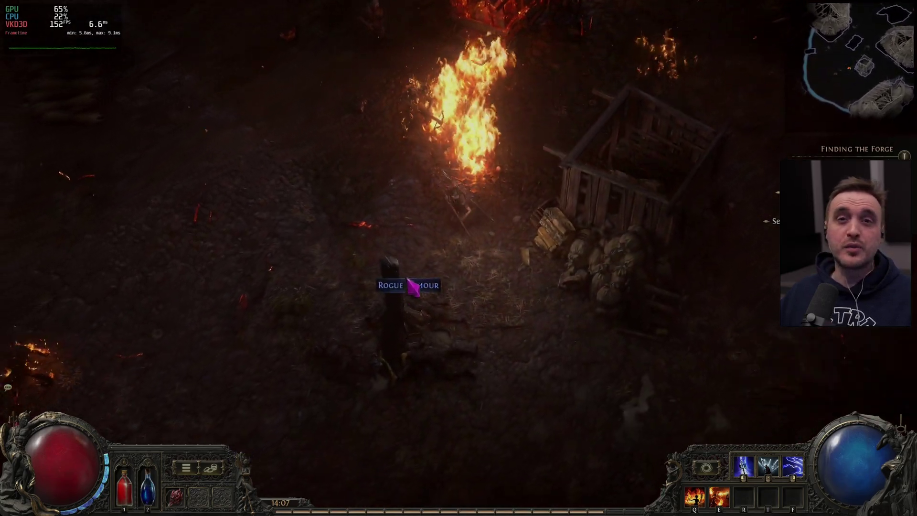
- Circle west of the fire wall, striking with lightning, and head north towards the Decrepit Mercenary
key(a)
click(546, 166)
key(w)
click(554, 179)
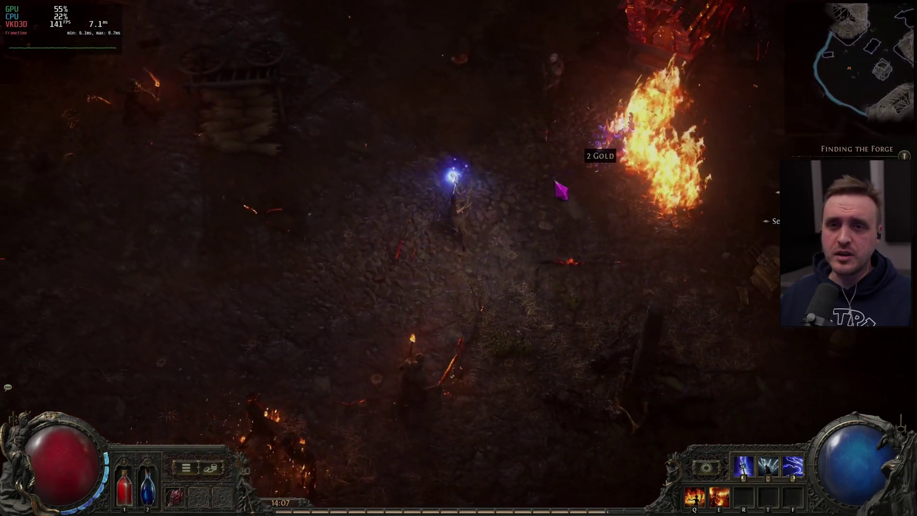
key(w)
click(567, 176)
key(d)
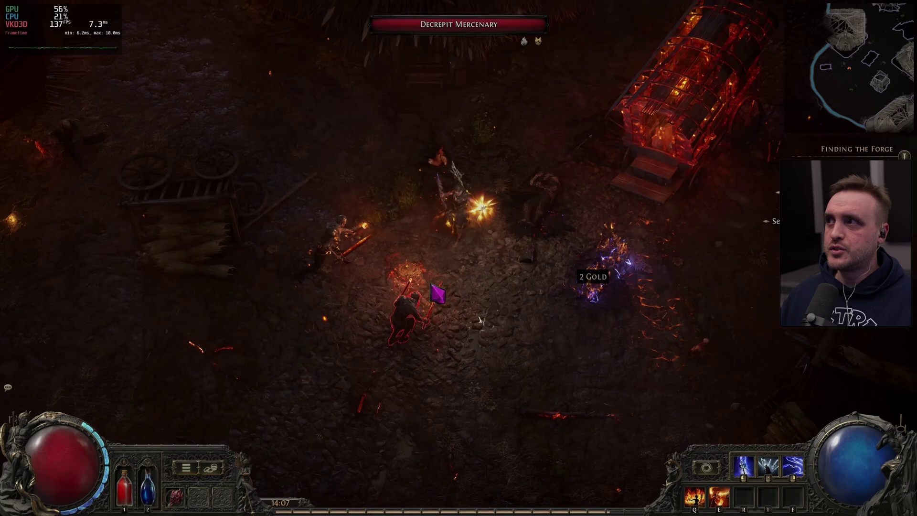
- Wall off the pursuing undead with fire, collect the 2 gold and retreat south past the wooden post
key(q)
key(d)
key(s)
key(s)
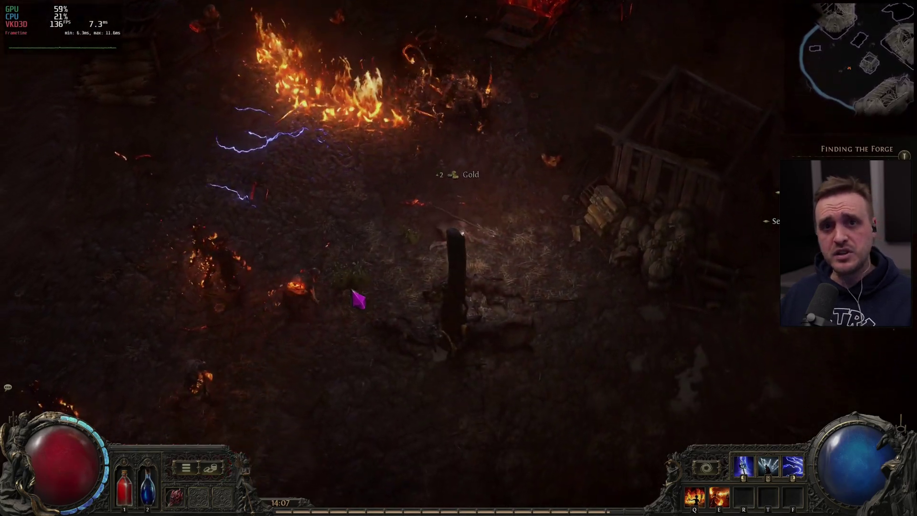
key(a)
key(s)
key(q)
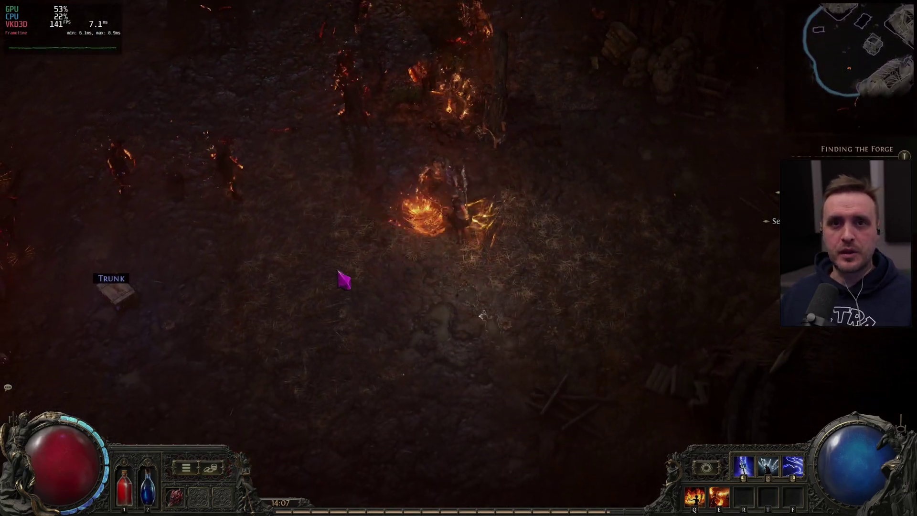
- Run southwest towards the Trunk, covering the retreat with walls of fire and lightning
key(a)
key(q)
key(a)
key(s)
right_click(423, 216)
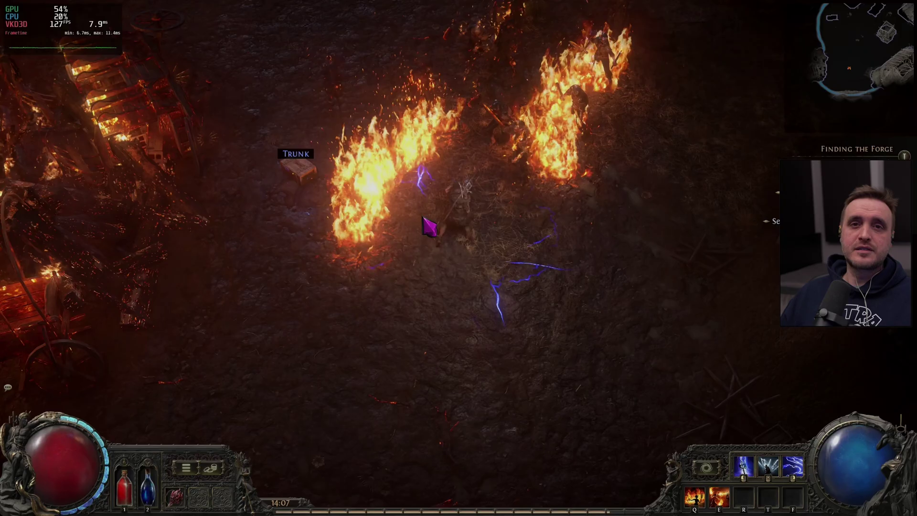
right_click(404, 188)
right_click(406, 197)
- Open the Trunk near the burning wreckage and collect its gold while shocking nearby enemies
key(w)
key(a)
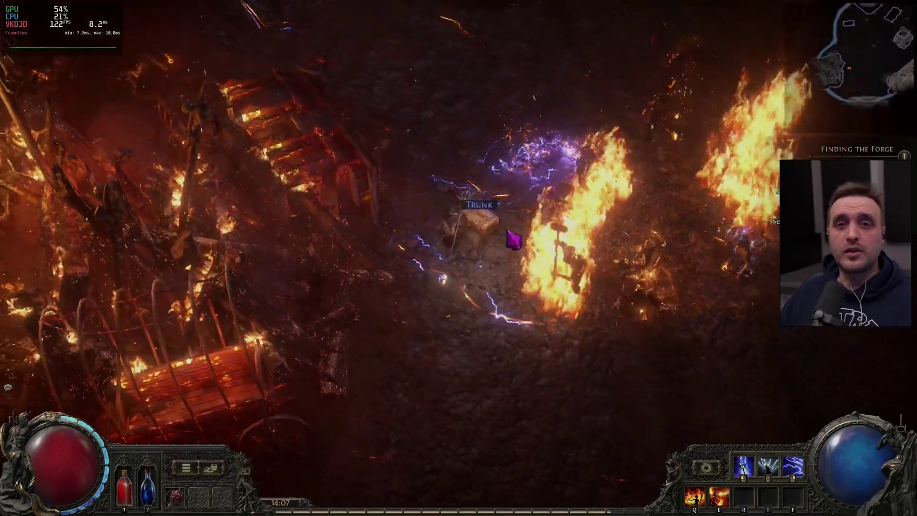
key(w)
click(480, 228)
right_click(524, 205)
key(d)
key(w)
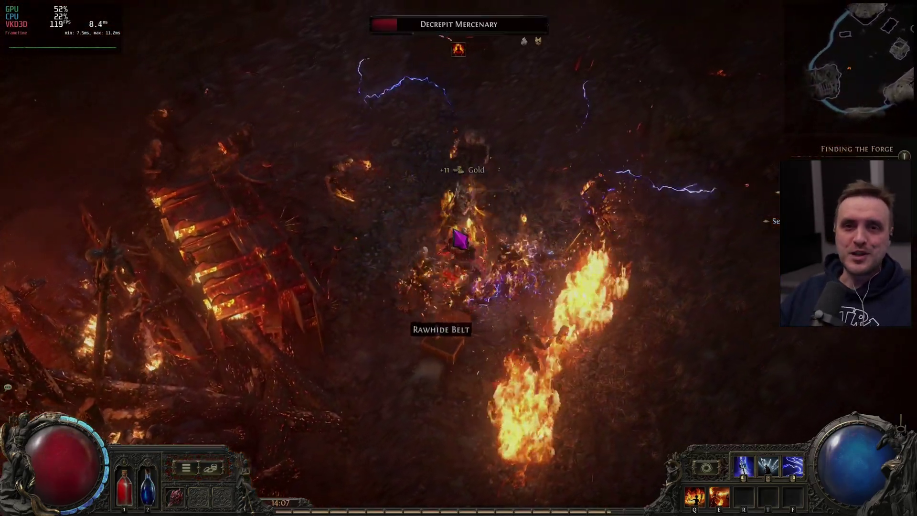
- Retreat northeast from the Decrepit Mercenary's pack, laying a wall of fire and blasting the pursuers with lightning
key(q)
right_click(406, 258)
right_click(409, 259)
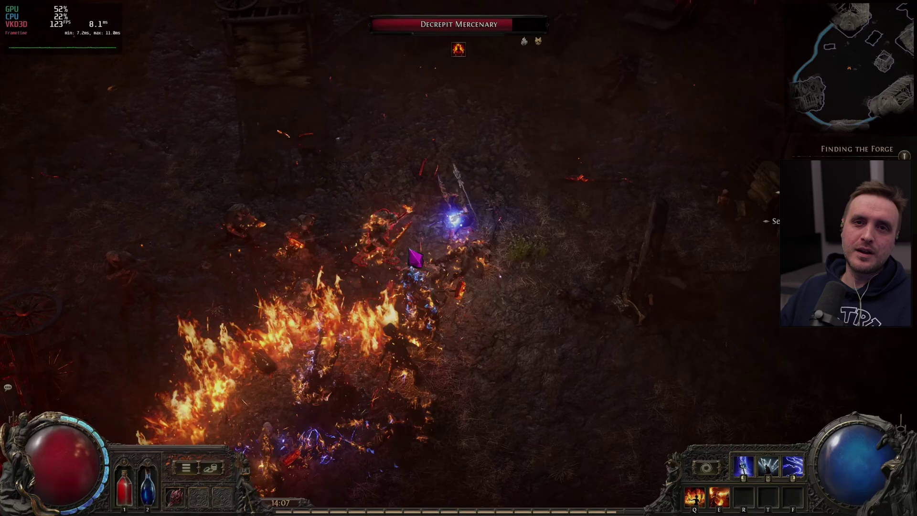
key(w)
key(d)
right_click(440, 246)
key(d)
key(w)
right_click(454, 248)
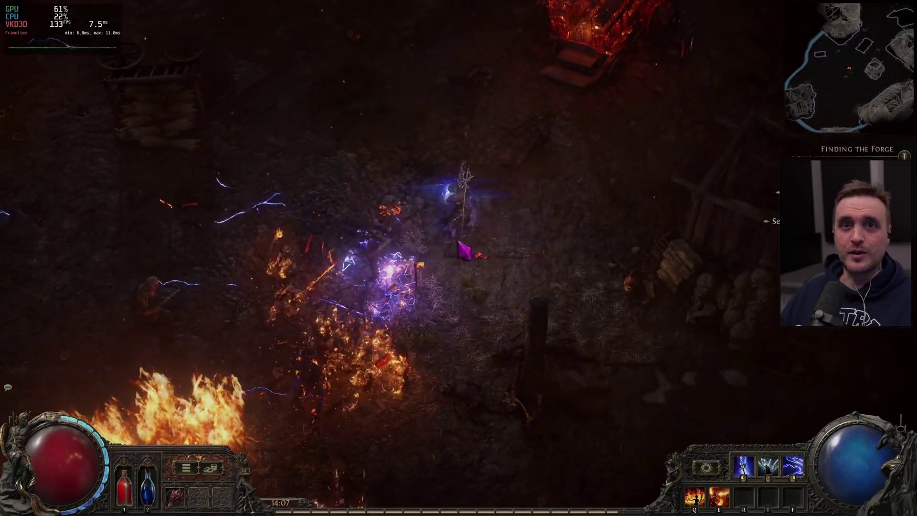
key(q)
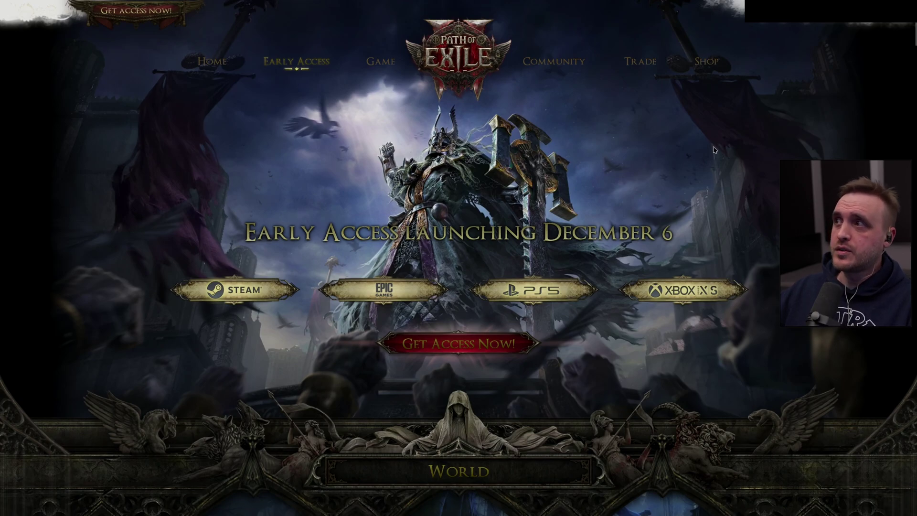
- Switch to the Path of Exile 2 website and open the account sign-in form at its email field
click(860, 22)
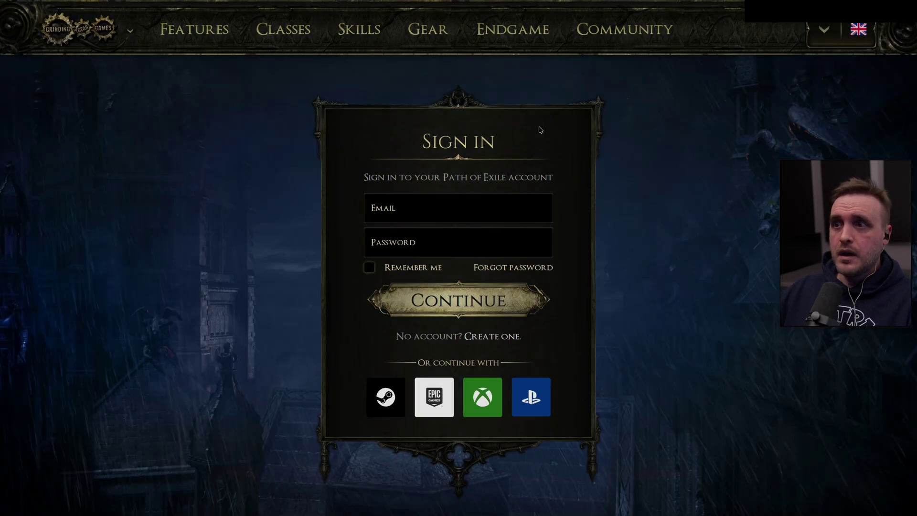
click(424, 205)
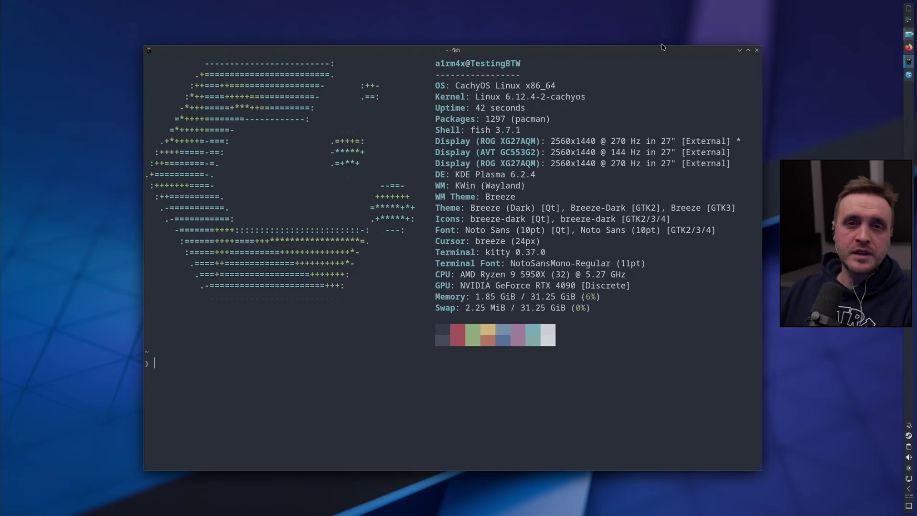
- Search the installed applications for "heroi" and launch Heroic Games Launcher
click(908, 10)
text(heroi)
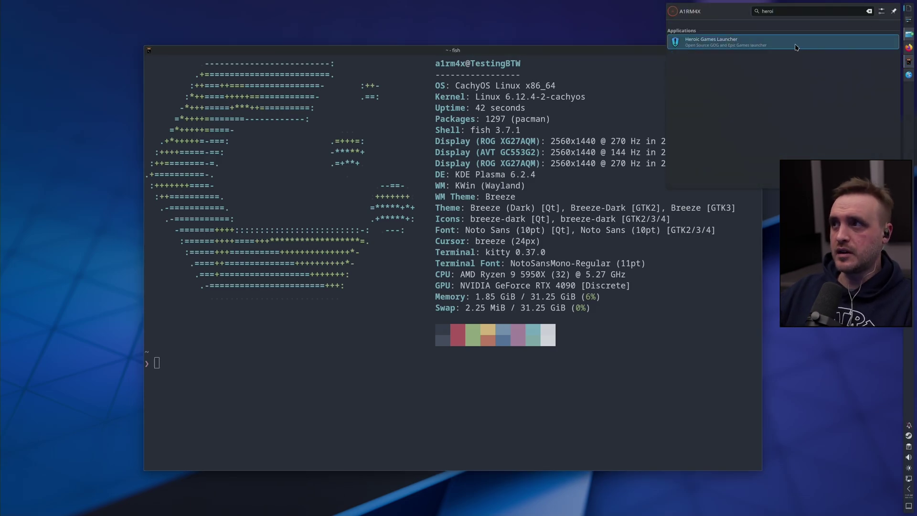
click(796, 47)
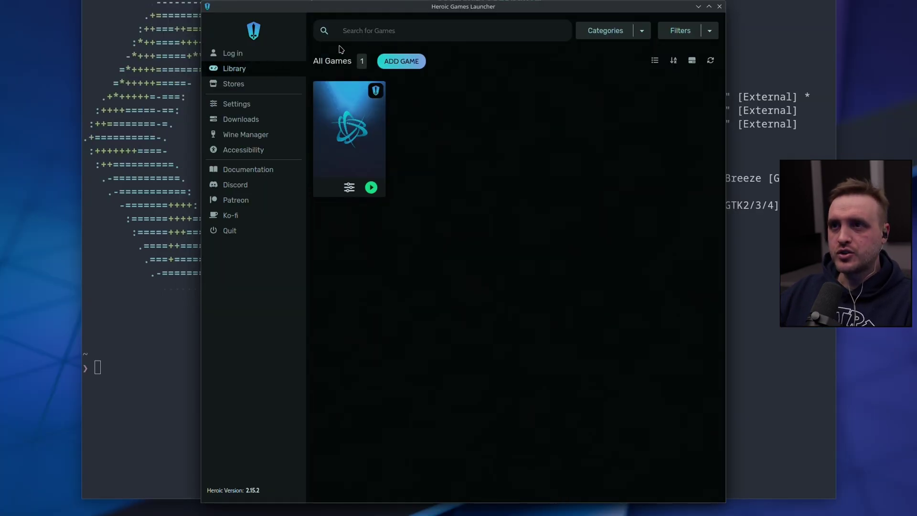
click(403, 63)
double_click(439, 171)
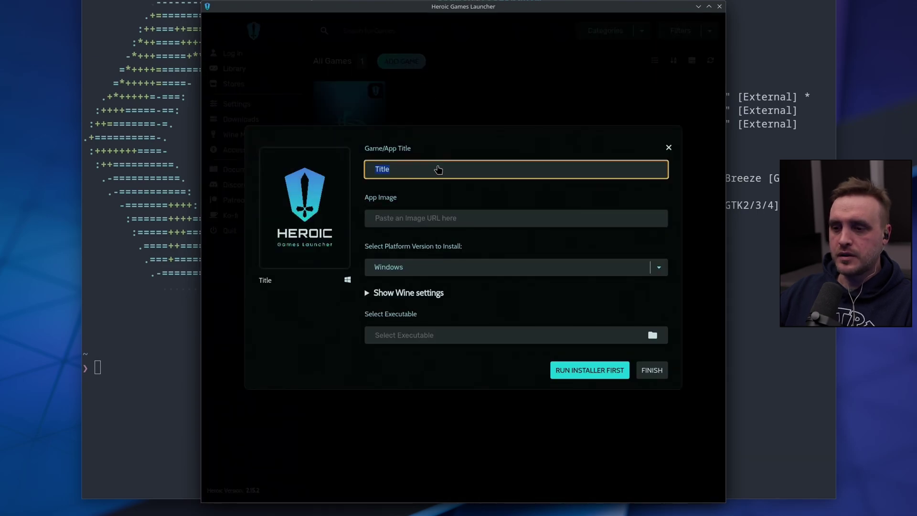
text(Path of)
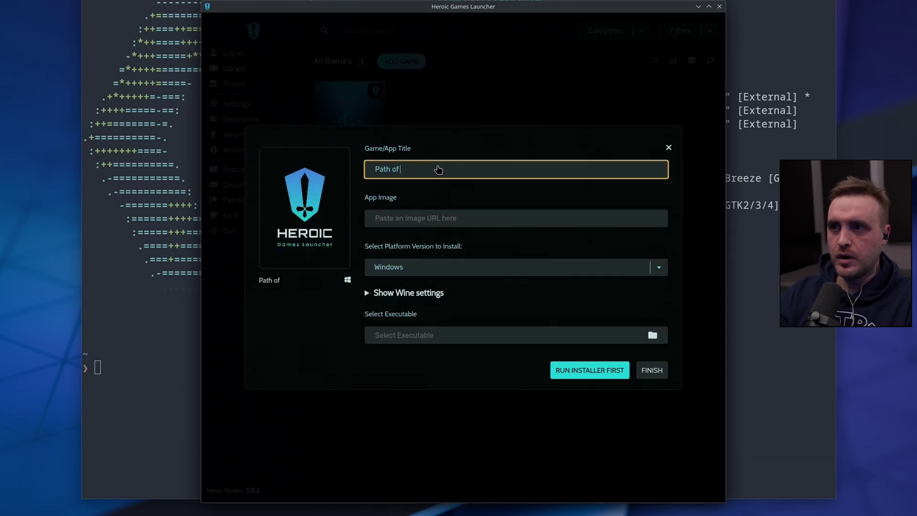
text( Exile 2)
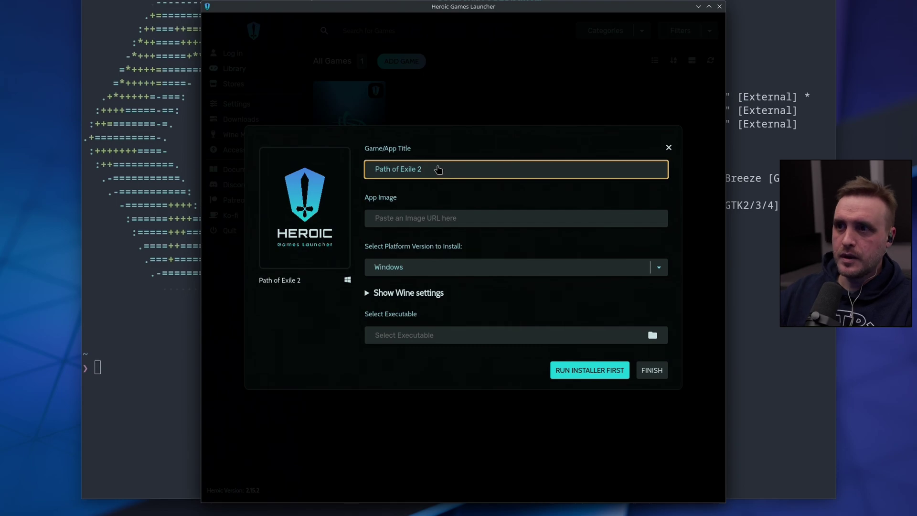
click(476, 223)
text(https://cdn2.steamgriddb.com/grid/5ff43b93338e0d98f85af13aa9c01bc7.png)
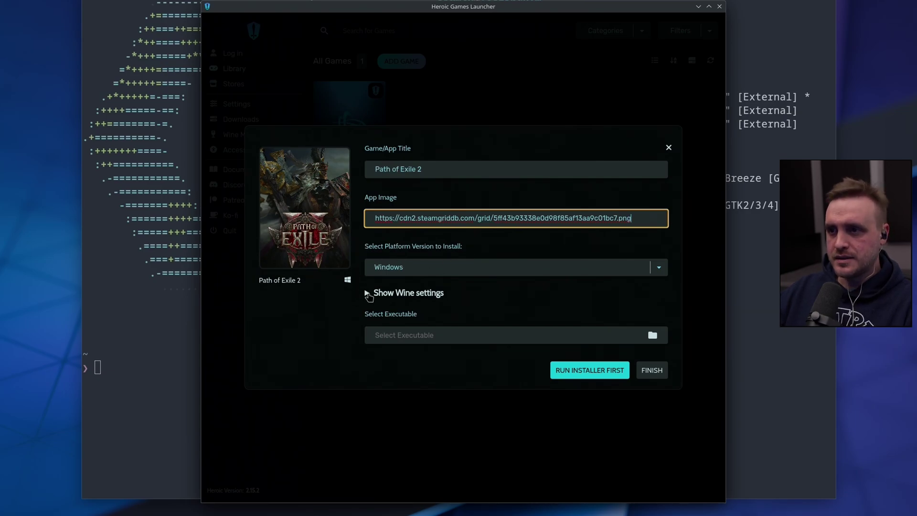
- Expand the Wine settings and run PathOfExile2Installer.exe from Downloads as the game's installer
click(368, 294)
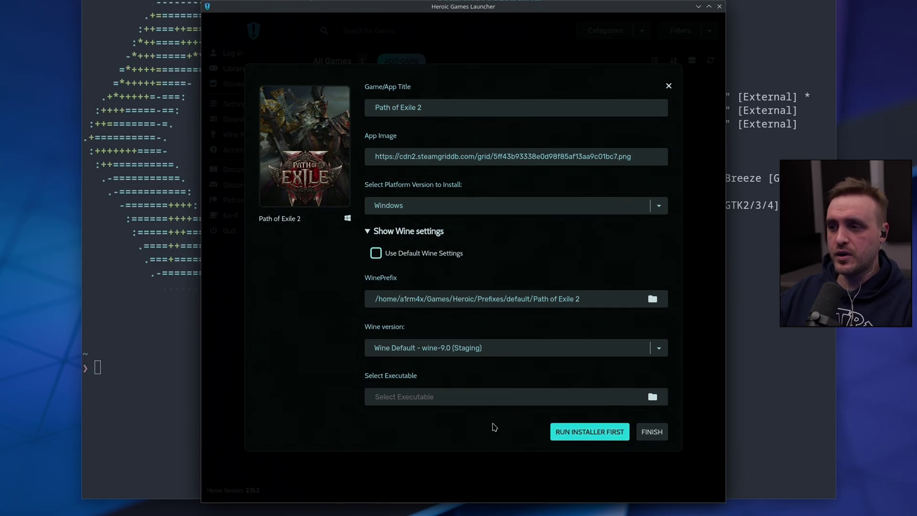
click(567, 435)
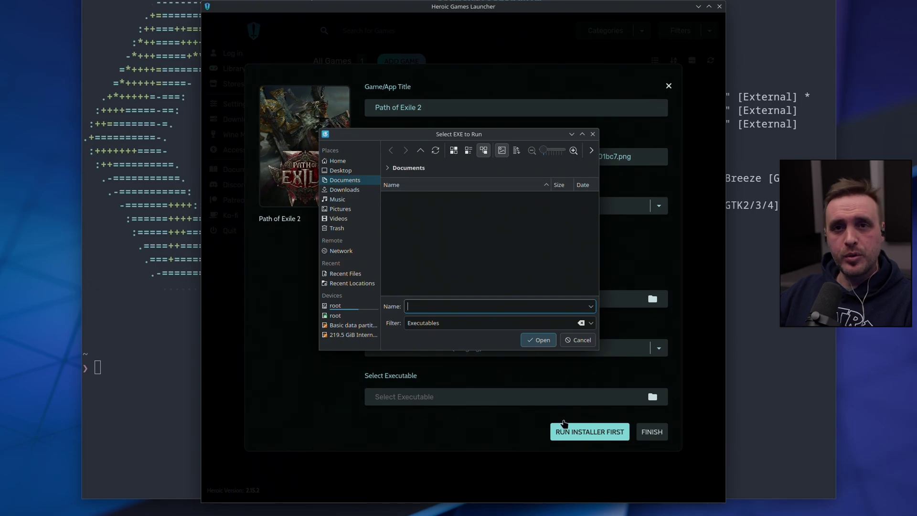
click(350, 193)
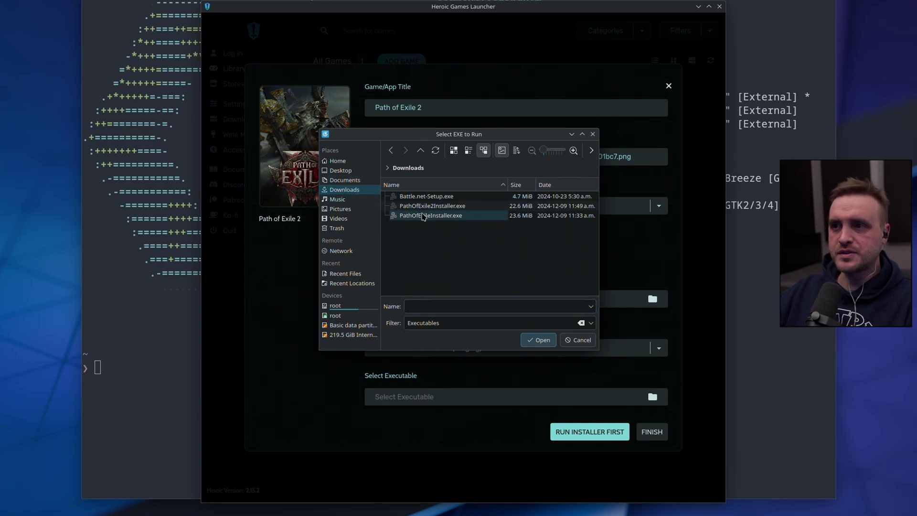
click(456, 209)
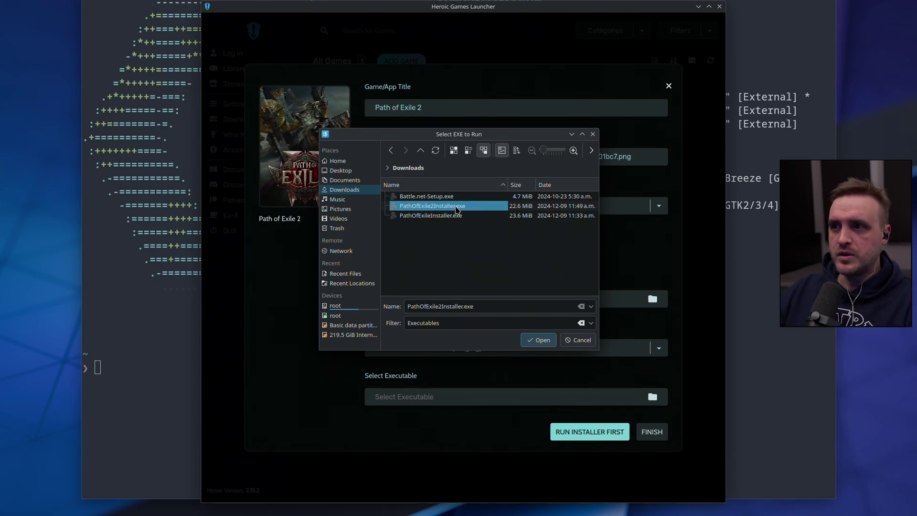
click(537, 340)
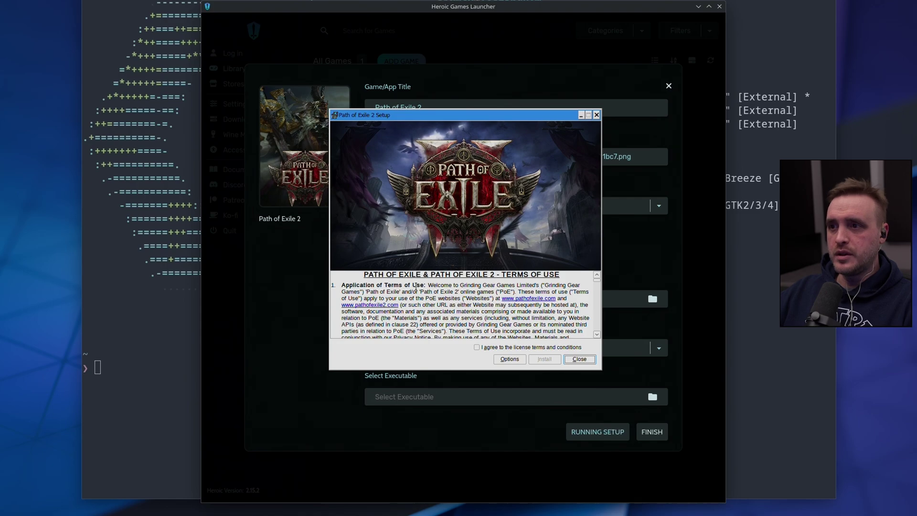
- Accept the license terms, review the install location, and install Path of Exile 2 with the default location
click(481, 350)
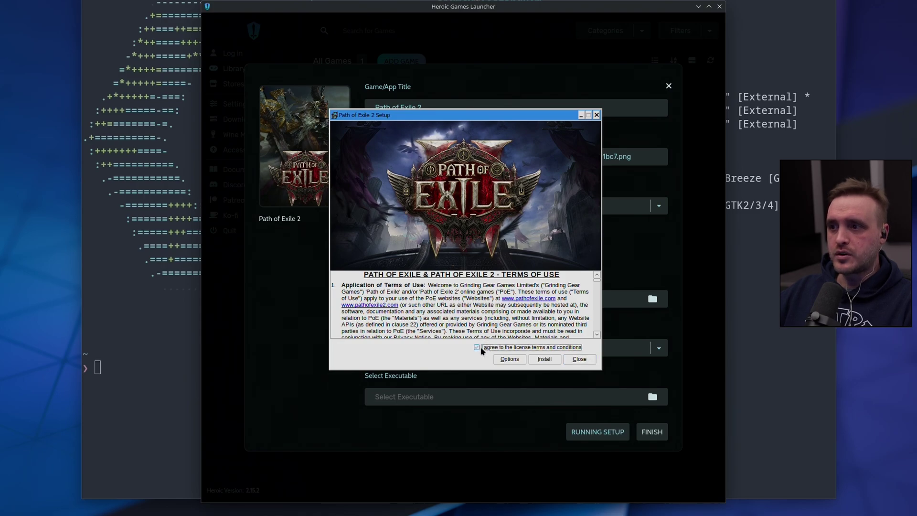
click(509, 359)
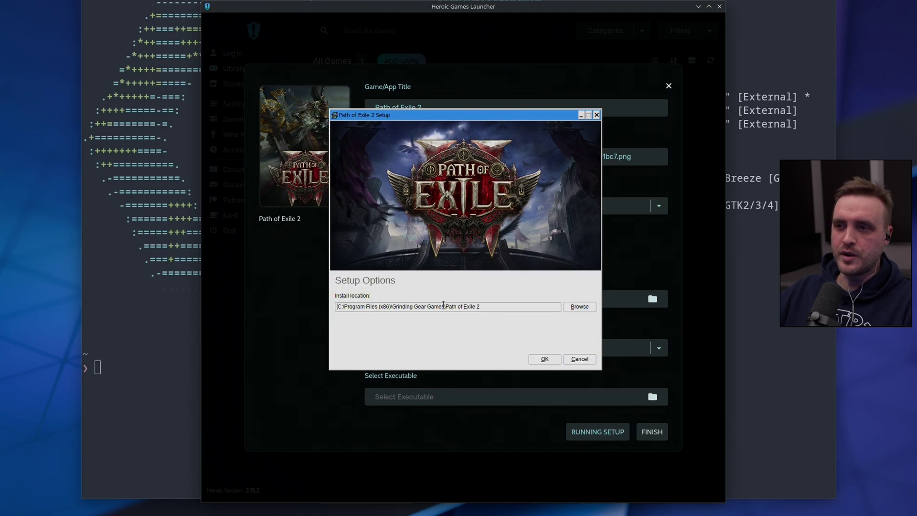
click(579, 360)
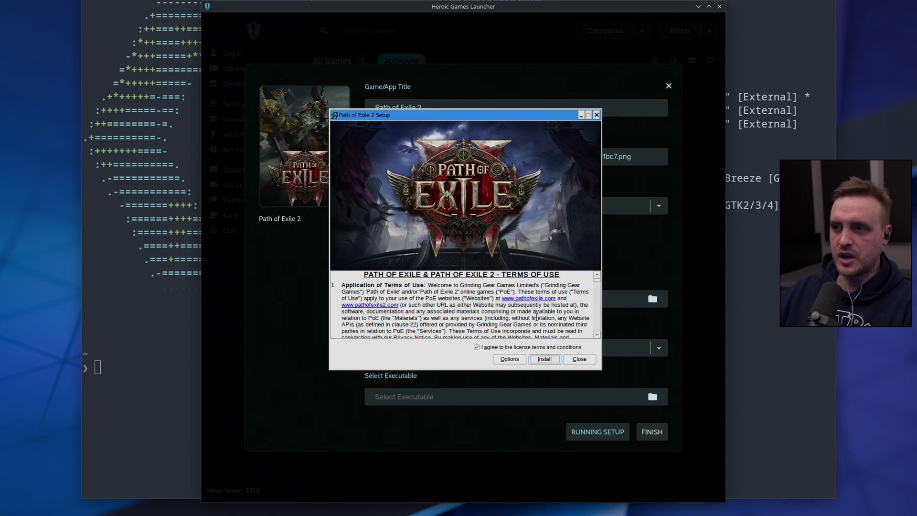
click(544, 359)
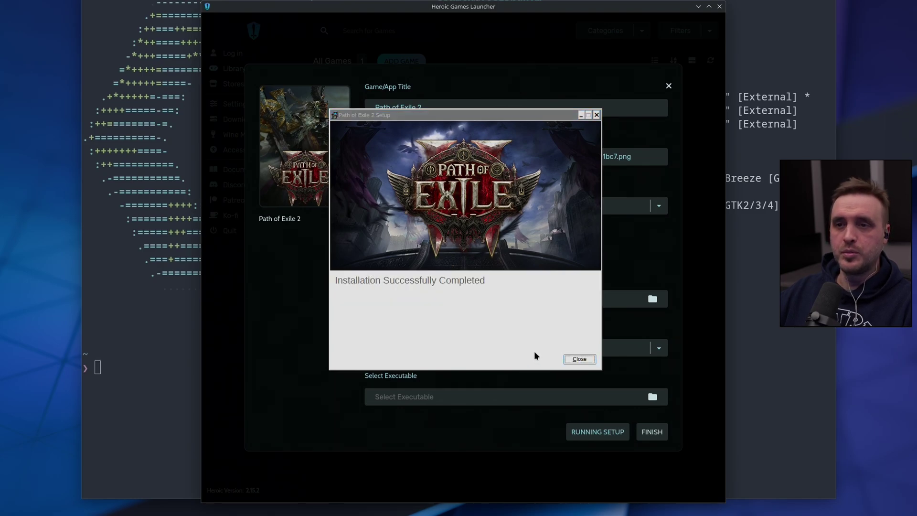
click(580, 359)
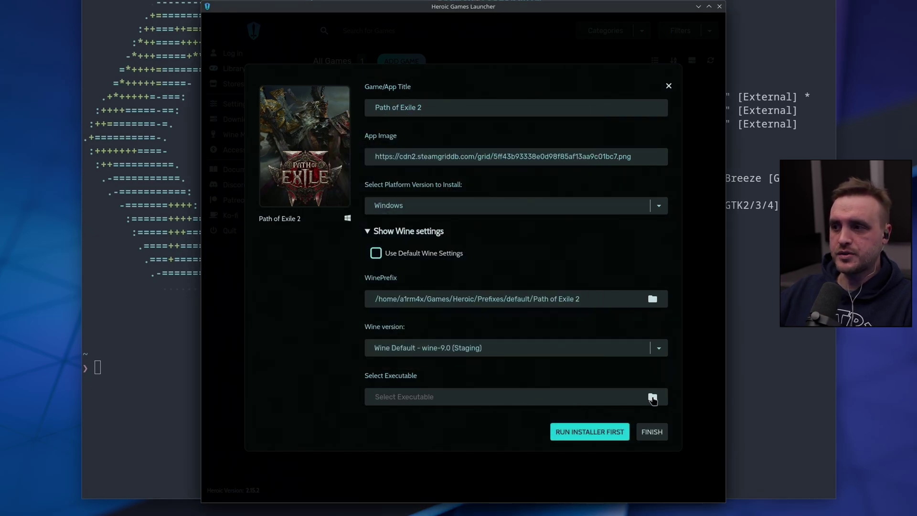
- Choose PathOfExile.exe from drive_c/Program Files (x86)/Grinding Gear Games/Path of Exile 2 as the game's executable and finish adding the game
click(652, 397)
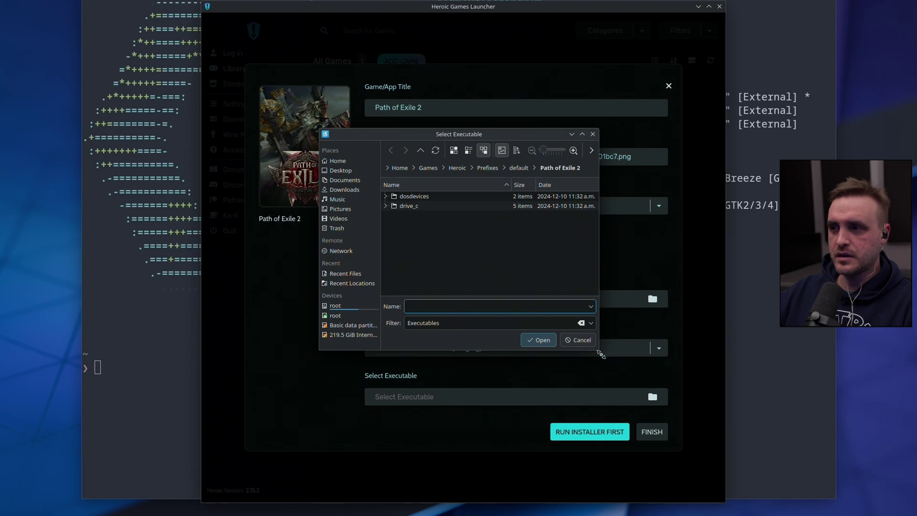
drag(601, 354, 693, 446)
double_click(406, 206)
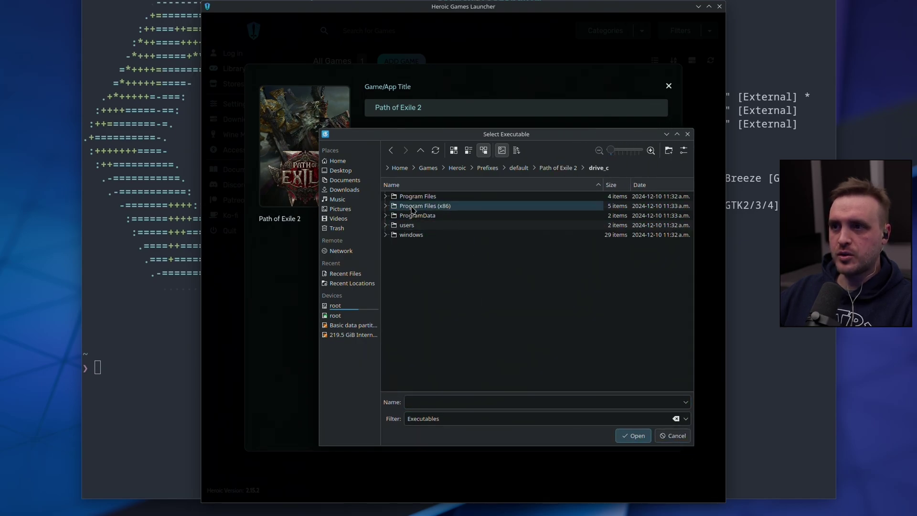
double_click(456, 211)
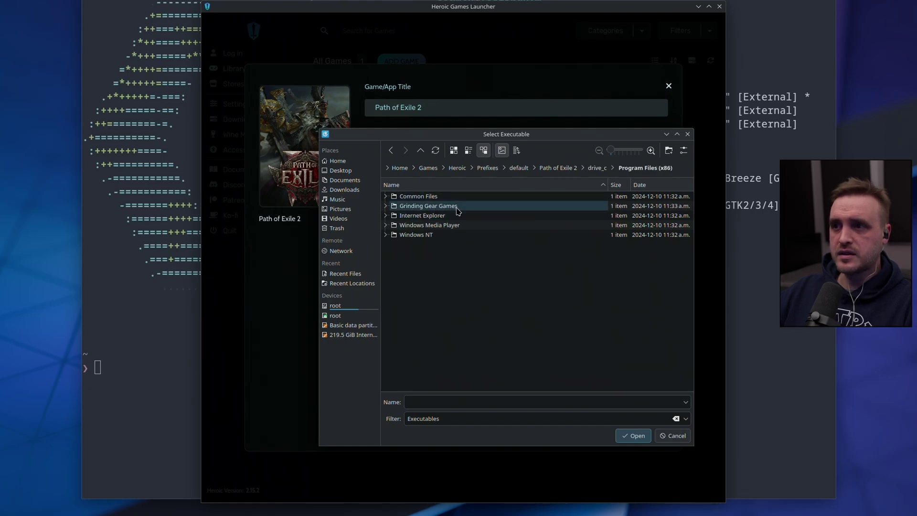
double_click(458, 211)
click(432, 202)
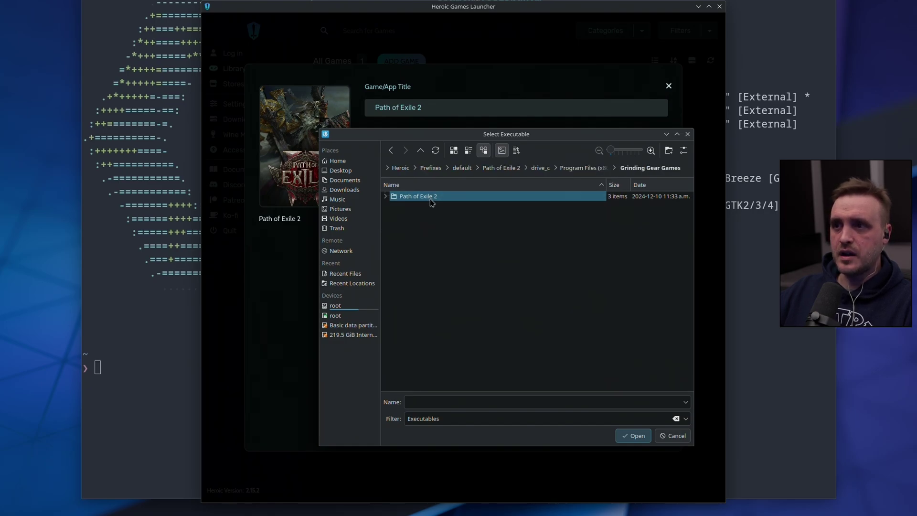
double_click(431, 202)
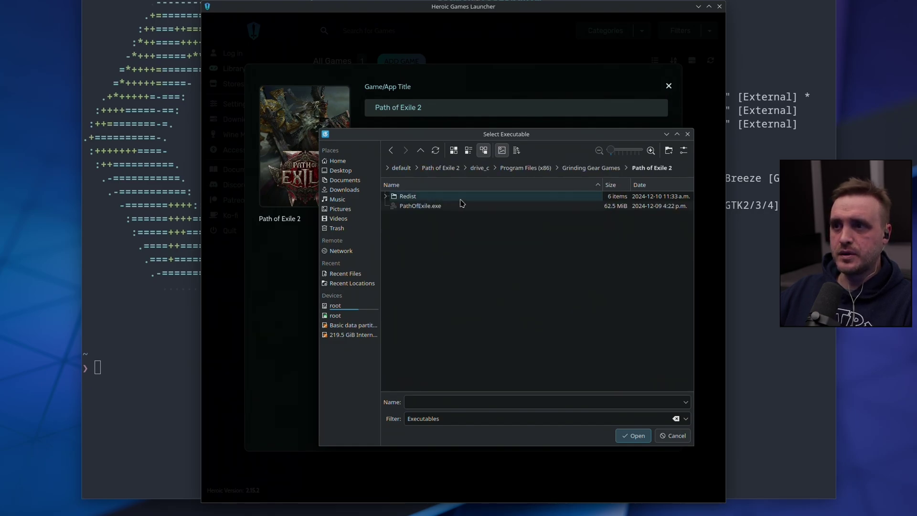
click(413, 207)
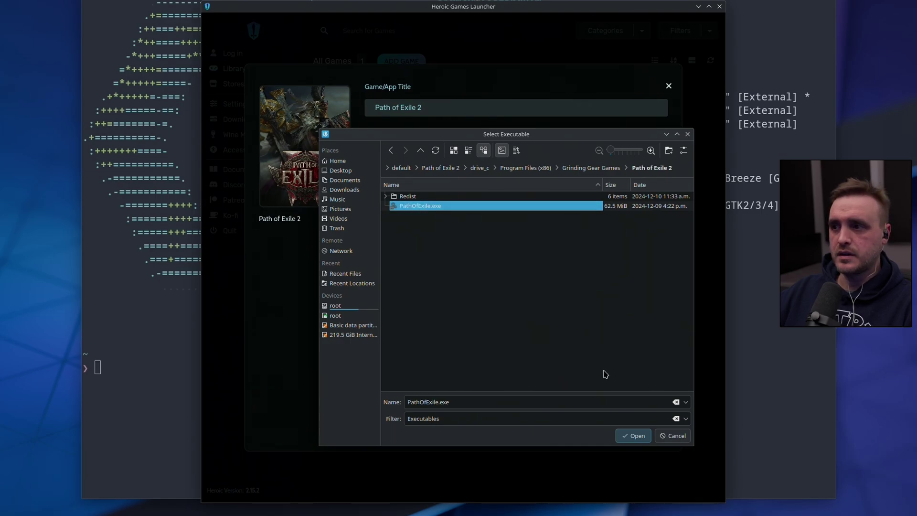
click(635, 436)
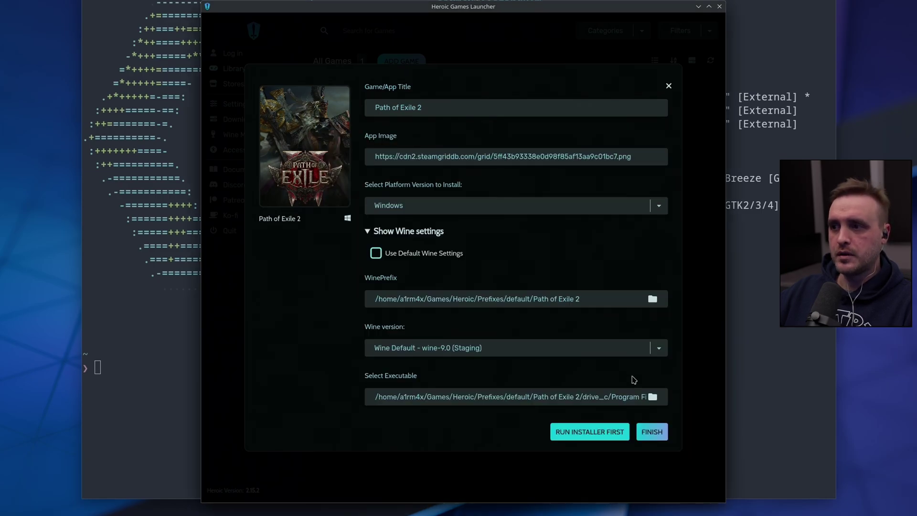
click(652, 432)
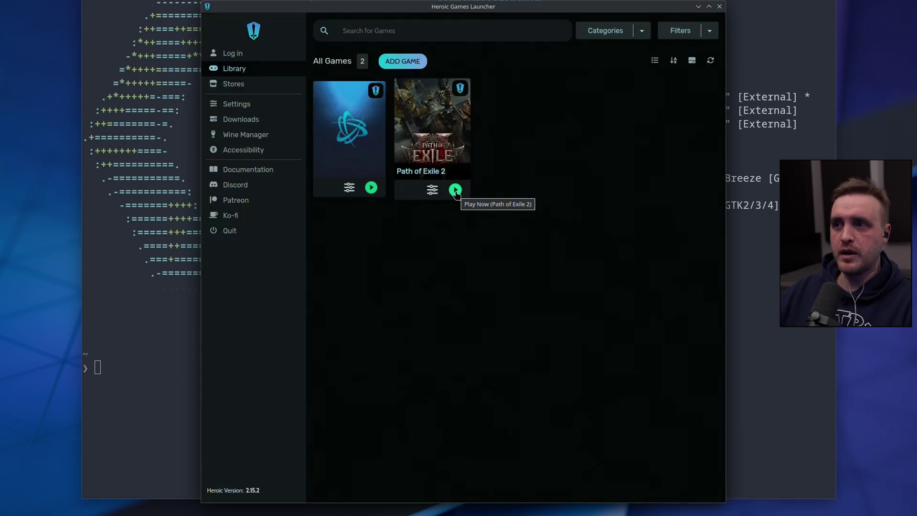
- Launch Path of Exile 2 from the Heroic library and close its patch notes window
click(455, 191)
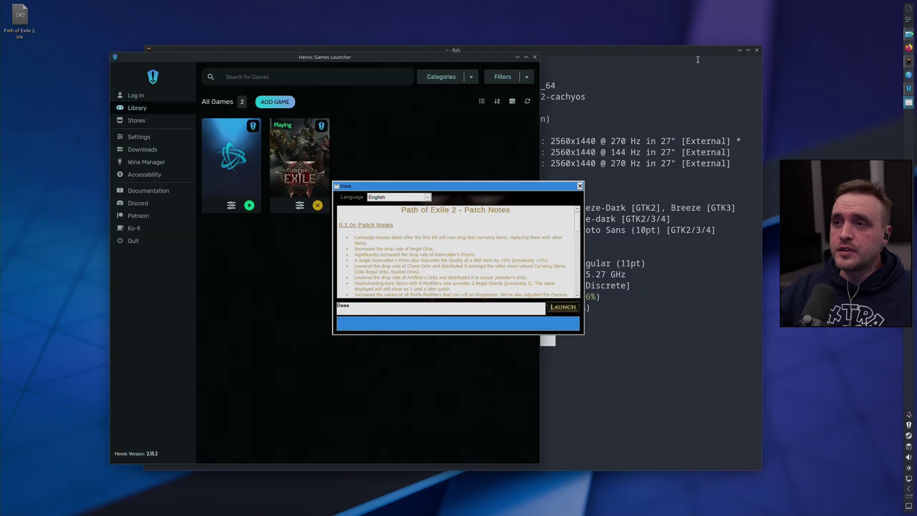
click(580, 185)
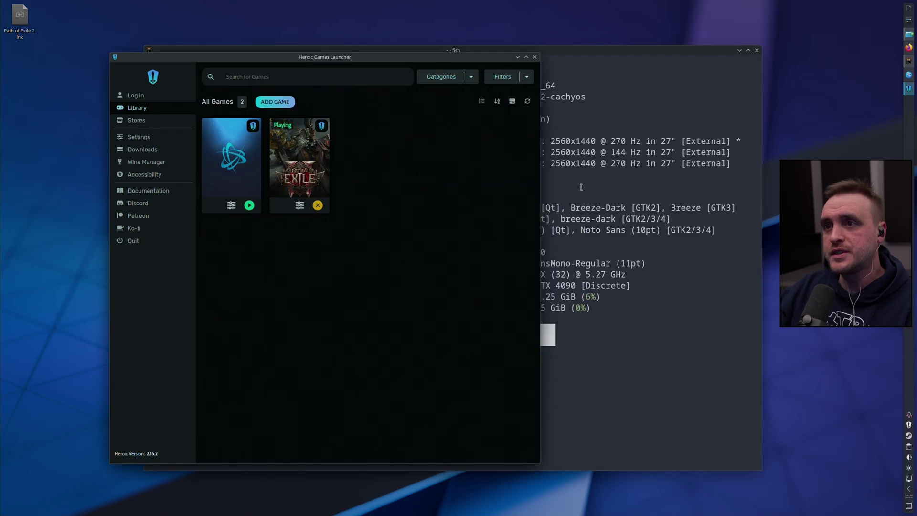
- In the Path of Exile 2 settings, set the Wine version to Proton - proton-cachyos and enable Auto Install/Update DXVK-NVAPI on Prefix
click(299, 208)
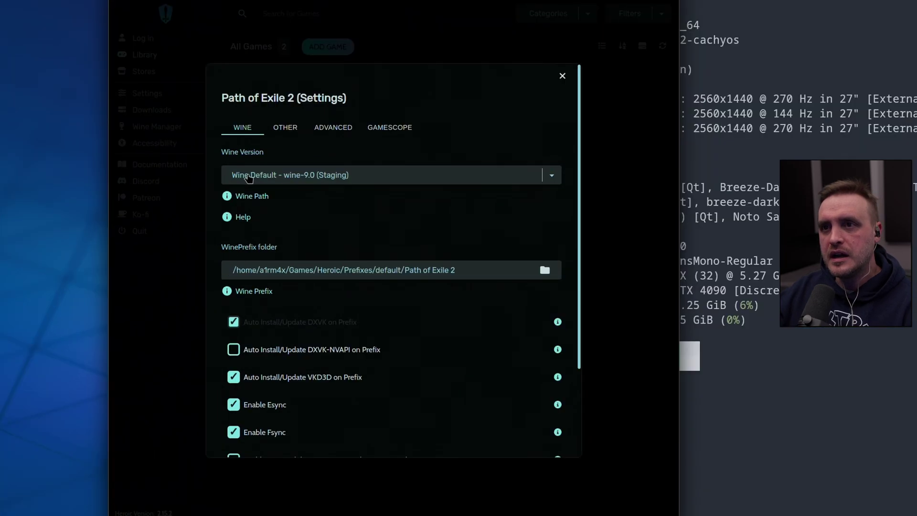
click(554, 179)
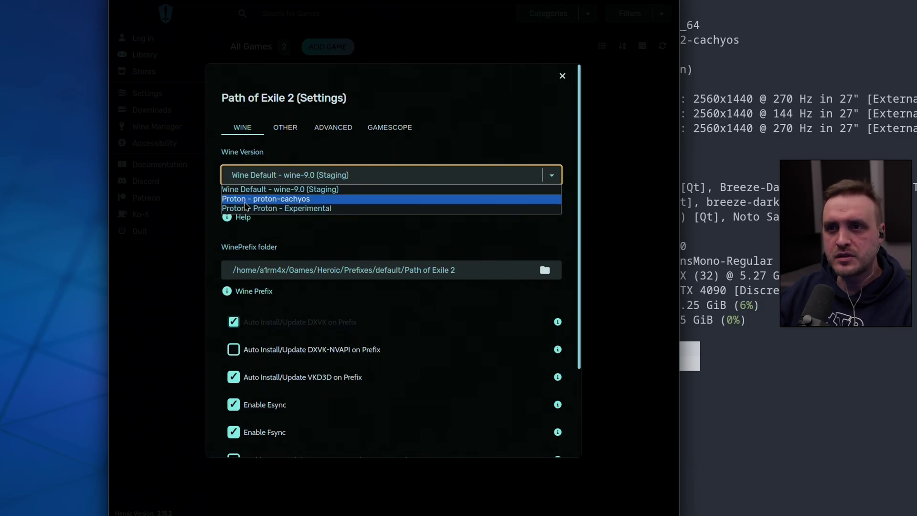
click(292, 201)
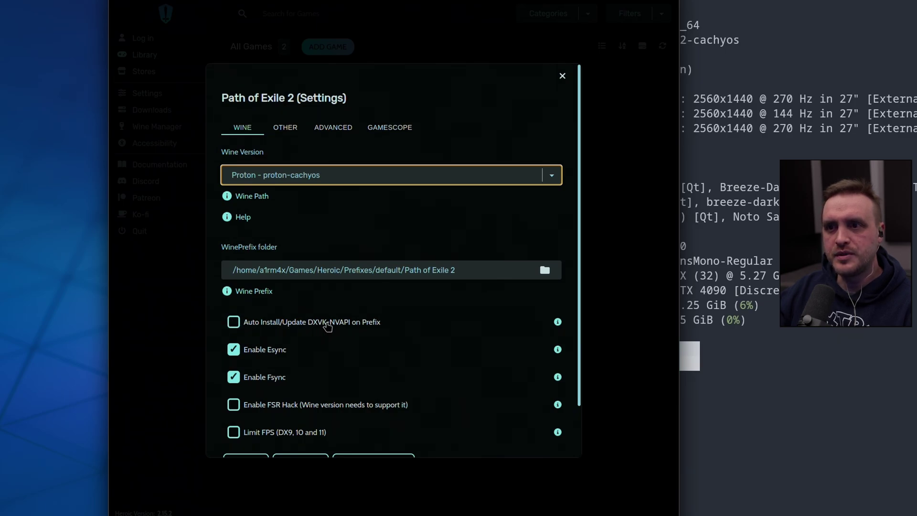
click(328, 326)
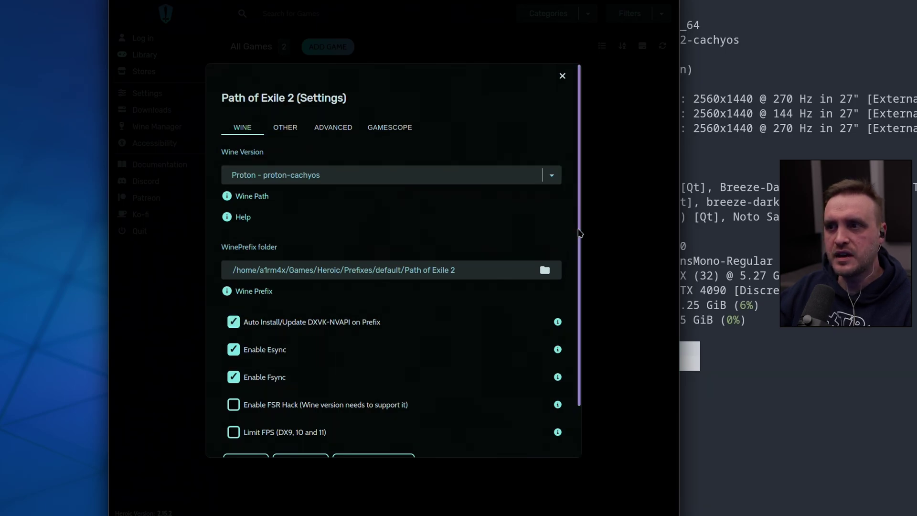
- Disable Fsync and Esync in the game's Wine settings
scroll(581, 325, down, 2)
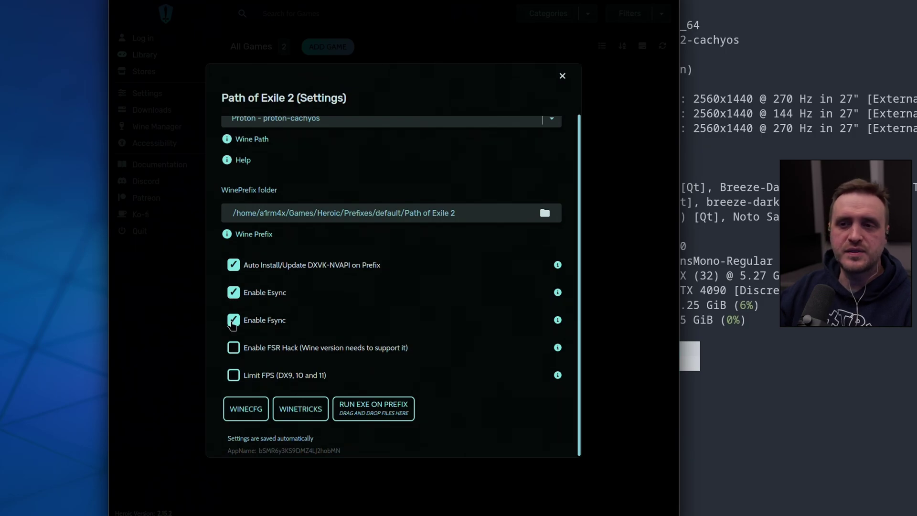
click(233, 321)
click(234, 293)
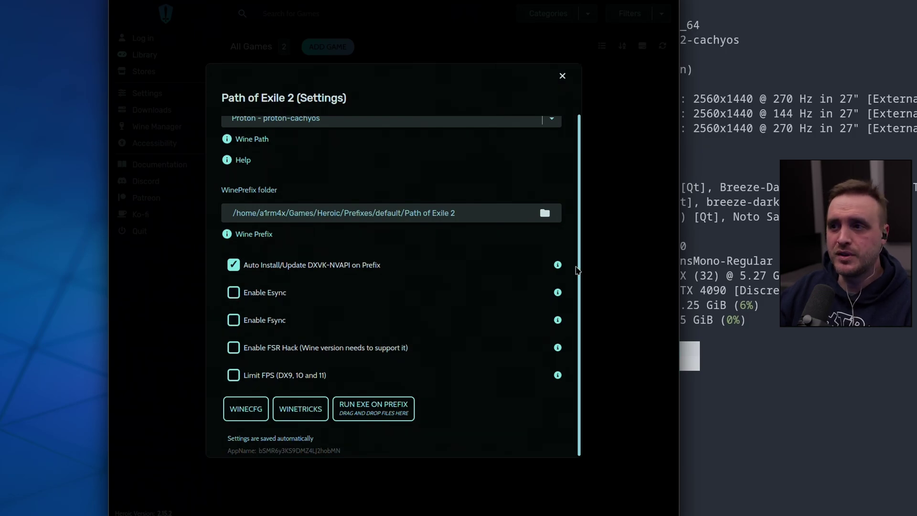
- Disable the BattlEye and EasyAntiCheat runtimes and enable Mangohud in the game's other settings
scroll(583, 266, up, 3)
click(288, 127)
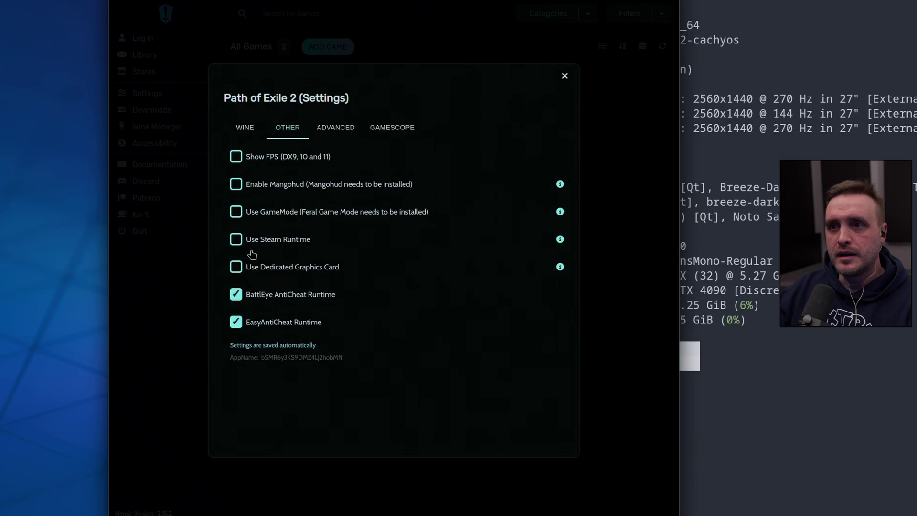
click(236, 295)
click(236, 322)
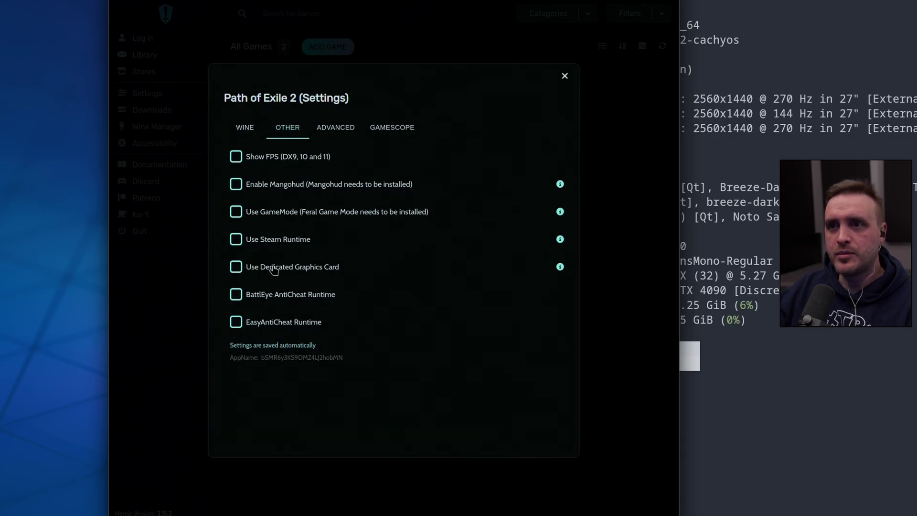
click(236, 184)
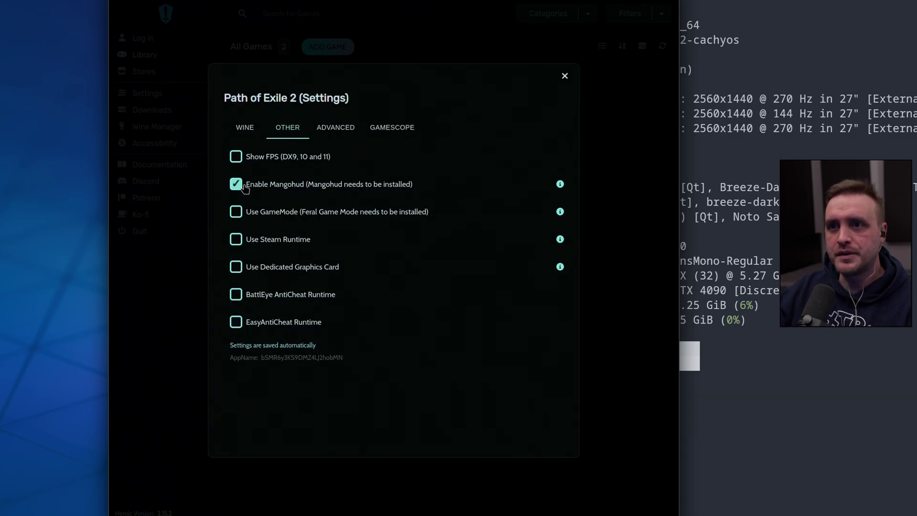
click(335, 132)
click(384, 132)
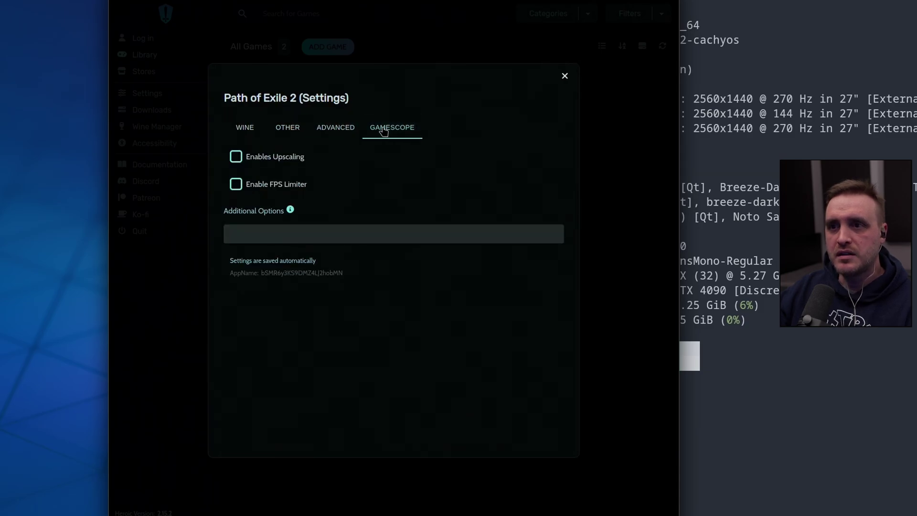
click(244, 129)
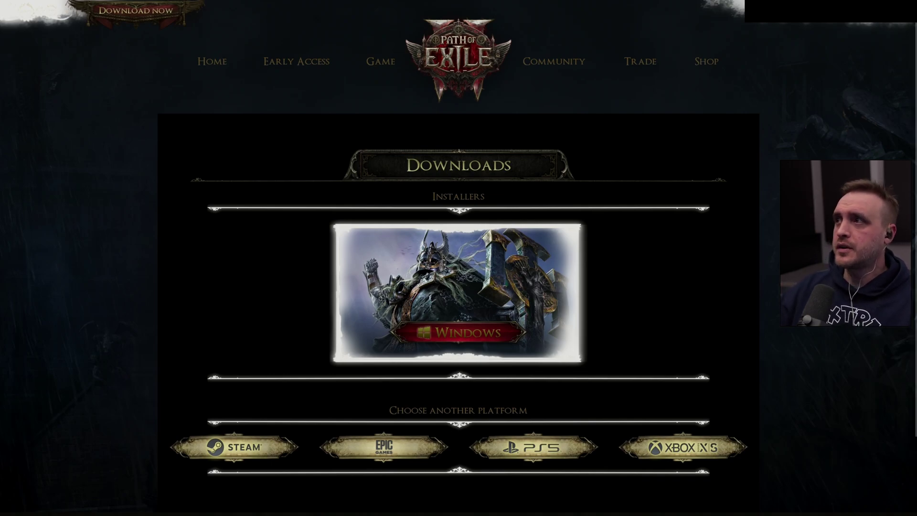
- Switch to the Path of Exile website and open the account management page from the account profile
mouse_move(792, 46)
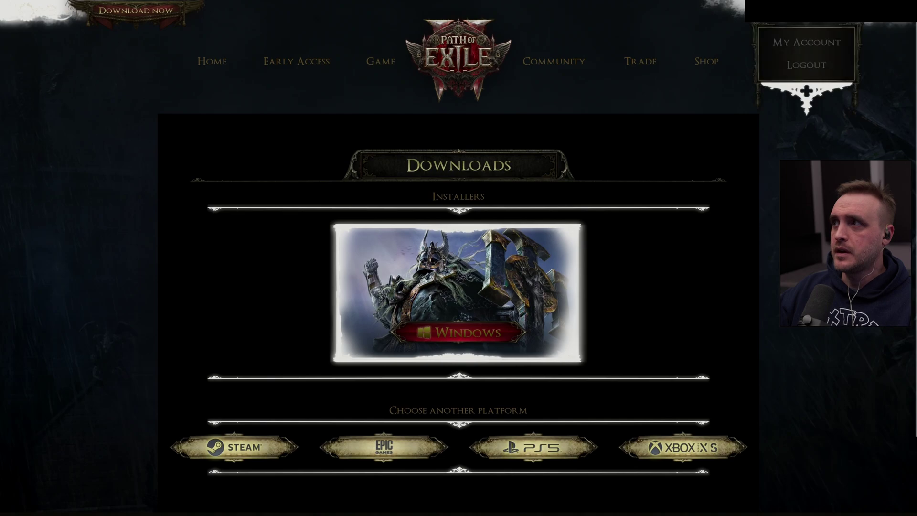
click(792, 46)
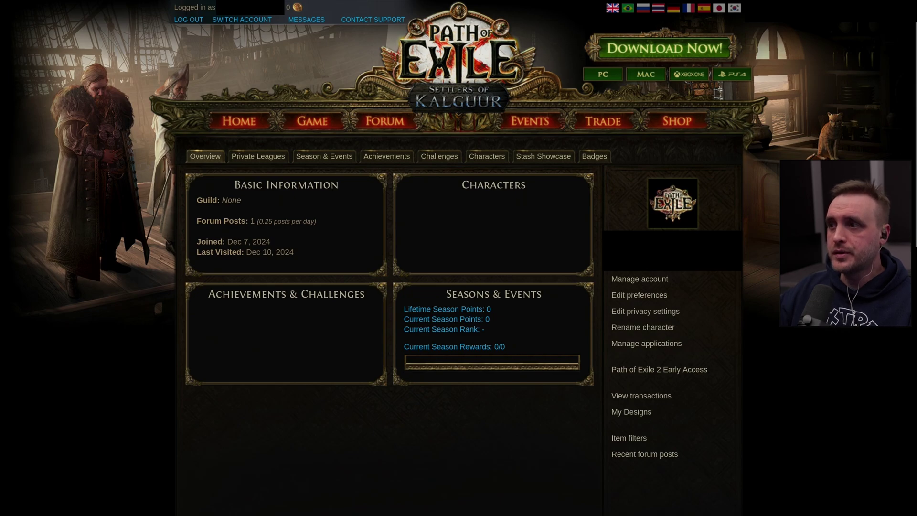
click(644, 280)
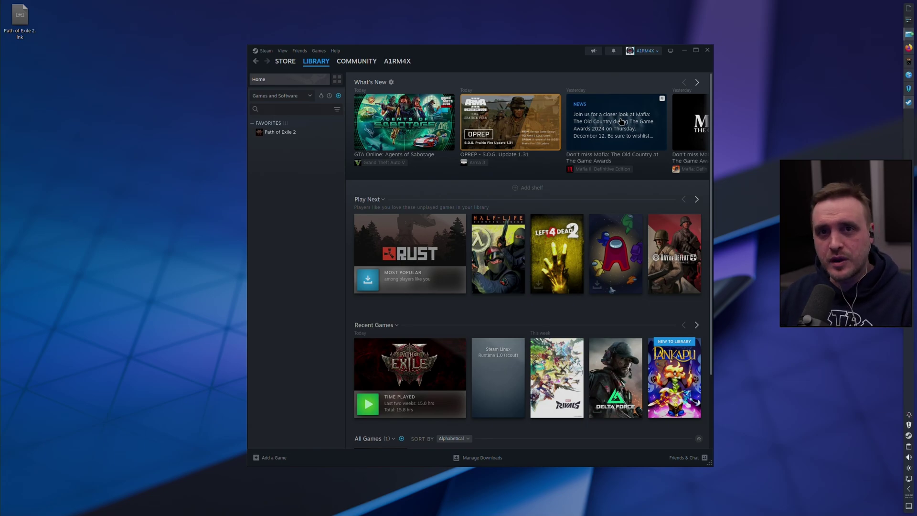
- View the properties of Path of Exile 2 in the Steam library and close them
right_click(276, 132)
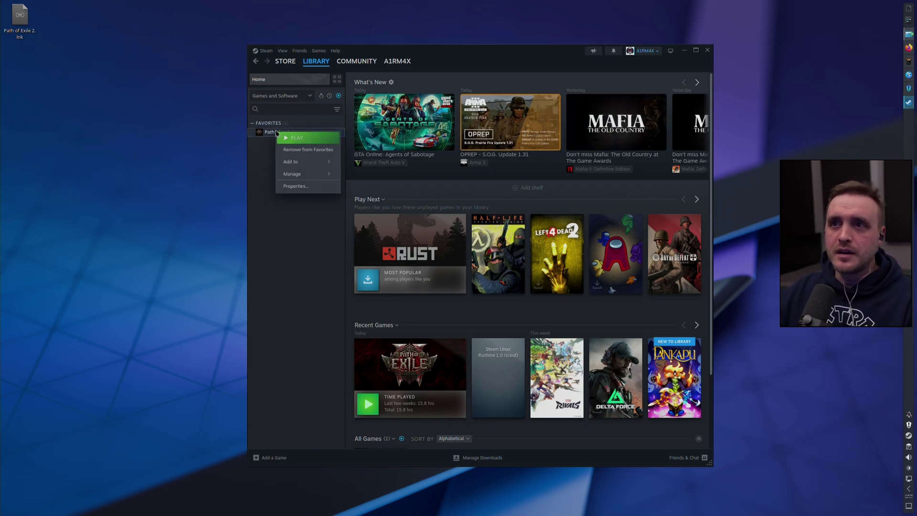
click(262, 176)
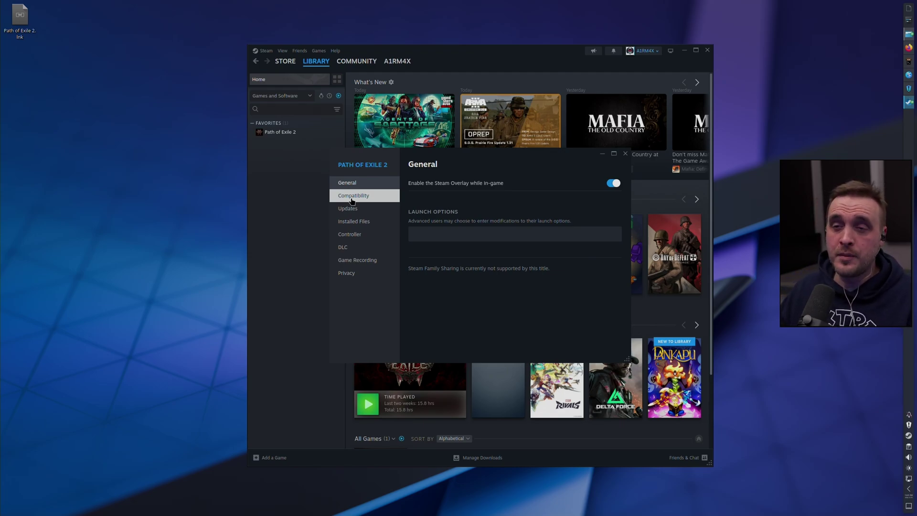
key(Escape)
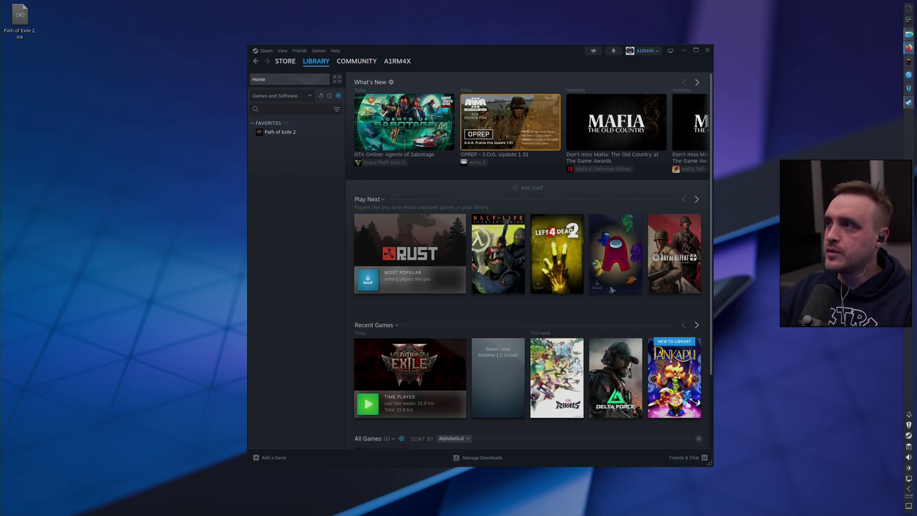
- Switch to the terminal, enlarge its text and window, and run find / -iname '*poe2_production_Config.ini' 2>/dev/null
click(909, 62)
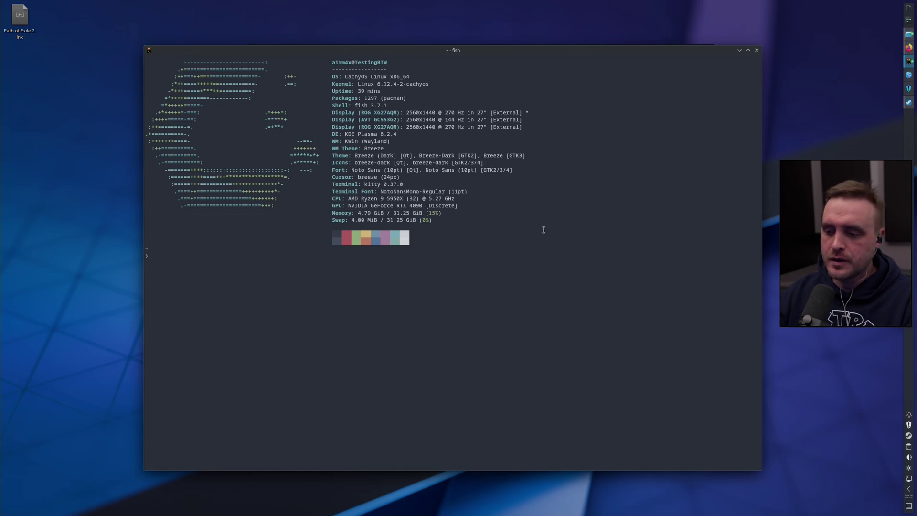
key(ctrl+shift+equal)
key(ctrl+shift+equal)
key(ctrl+shift+equal)
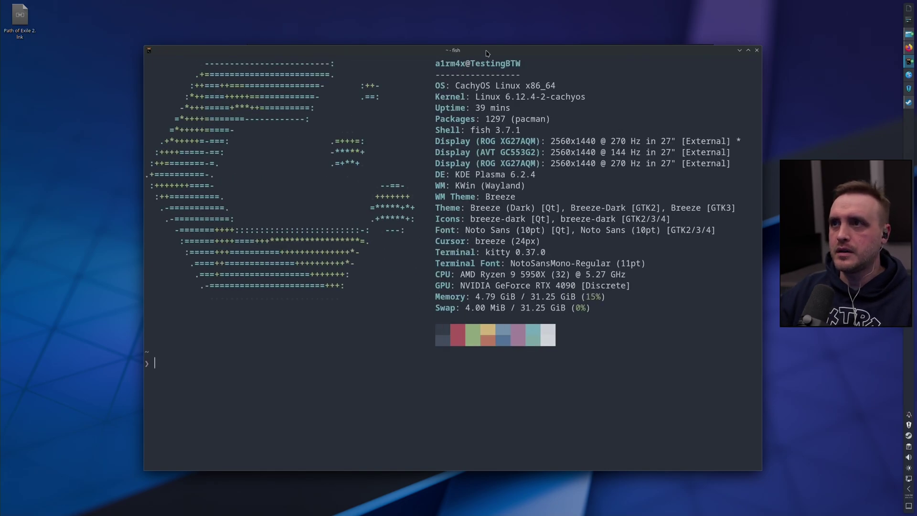
double_click(486, 52)
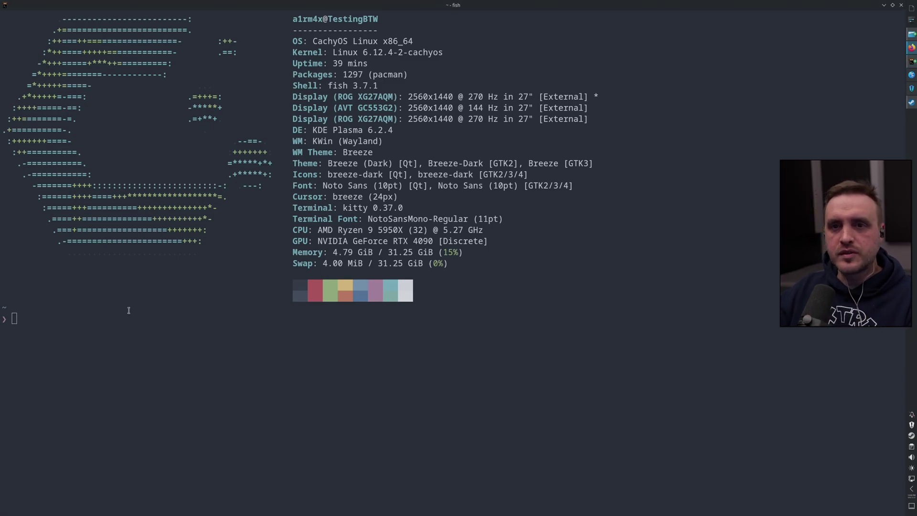
text(find / -iname '*poe2_production_Config.ini' 2>/dev/null)
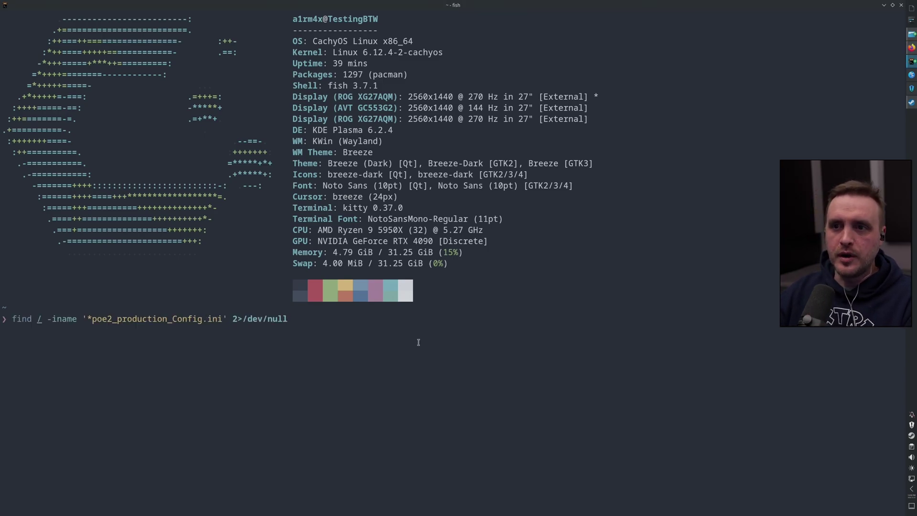
key(Return)
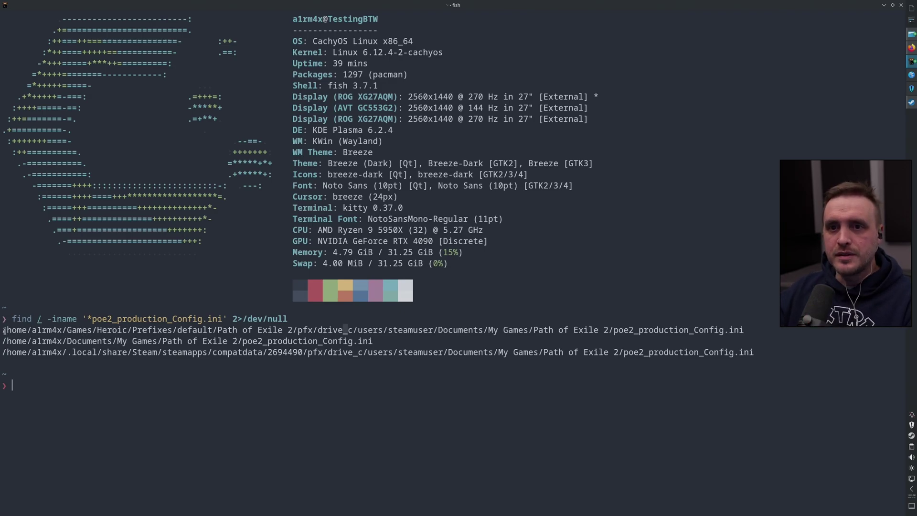
- Highlight the poe2_production_Config.ini path in the Heroic prefix, and the start of the one in Steam's compatdata folder
drag(7, 331, 744, 331)
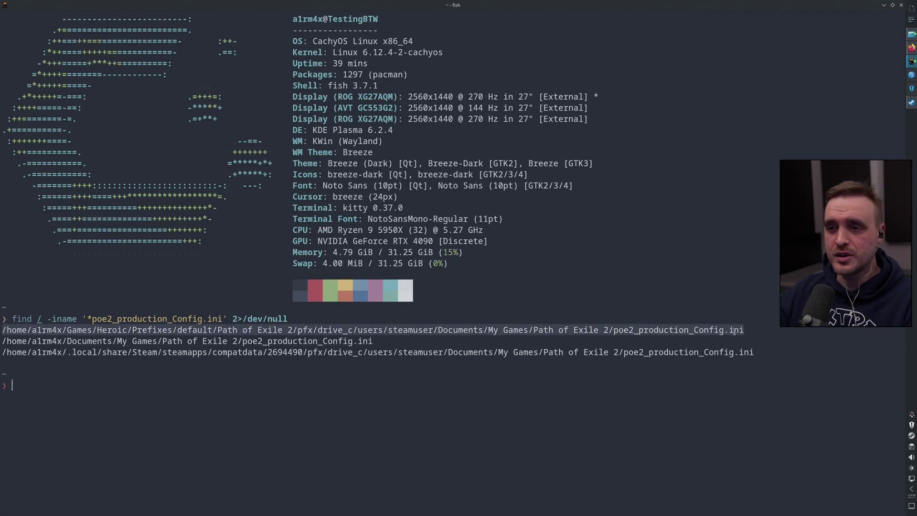
click(632, 352)
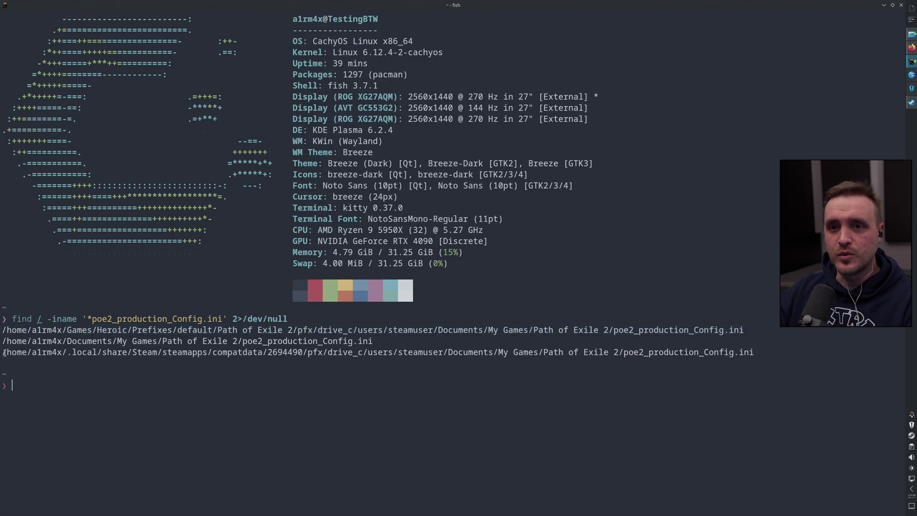
drag(4, 353, 105, 353)
double_click(180, 352)
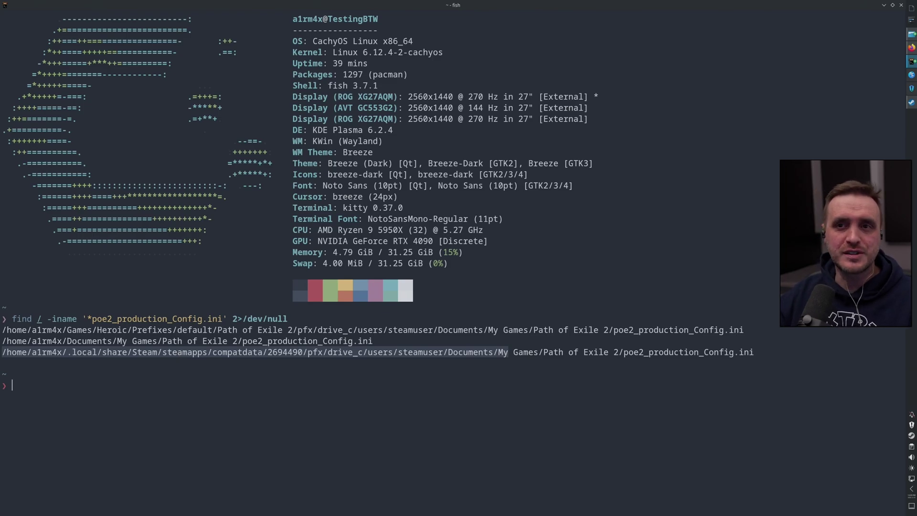
- Start a nano command with the Steam compatdata path of poe2_production_Config.ini copied from the search output
click(192, 354)
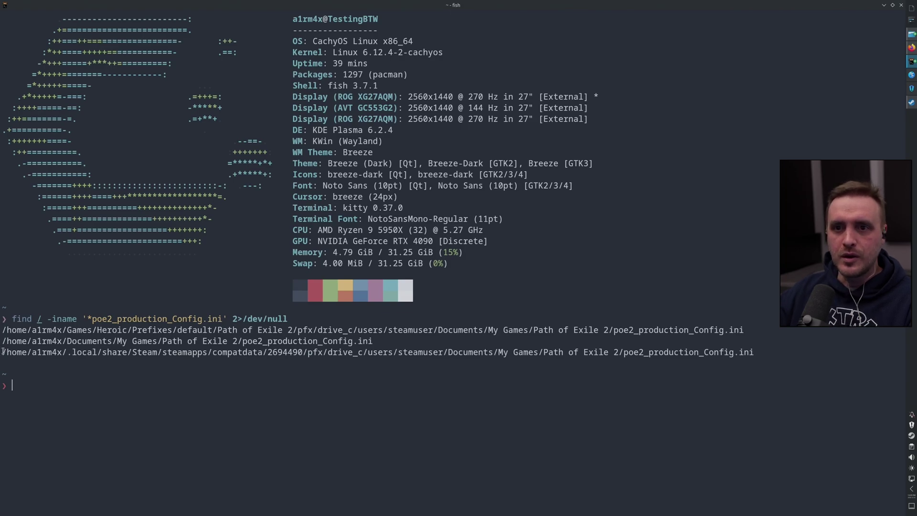
triple_click(636, 352)
key(ctrl+c)
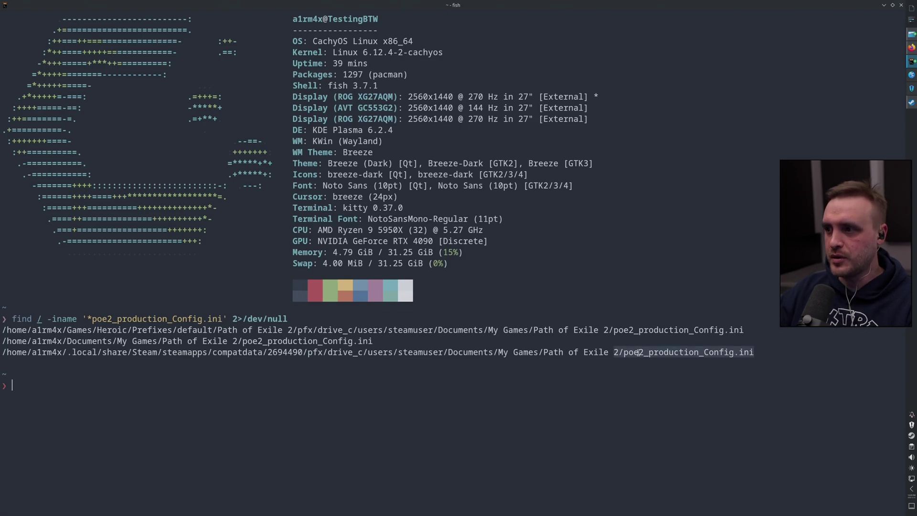
click(487, 389)
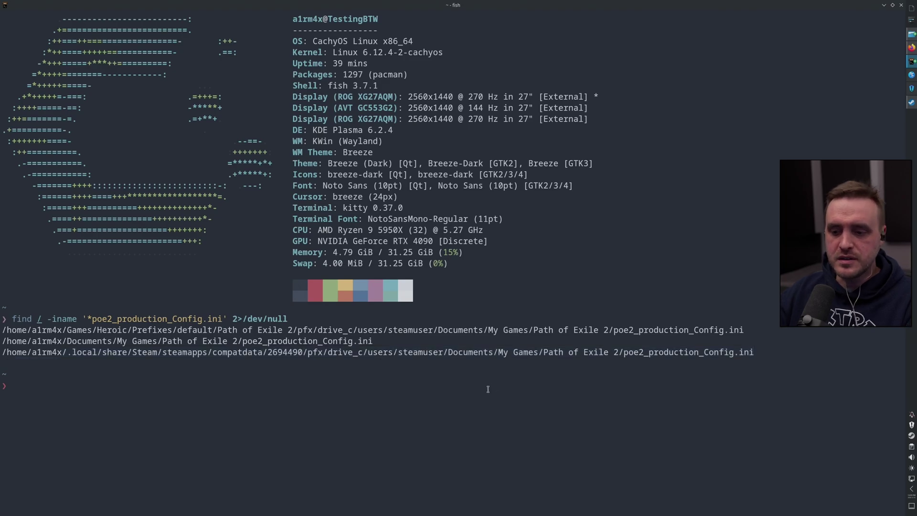
text(nano)
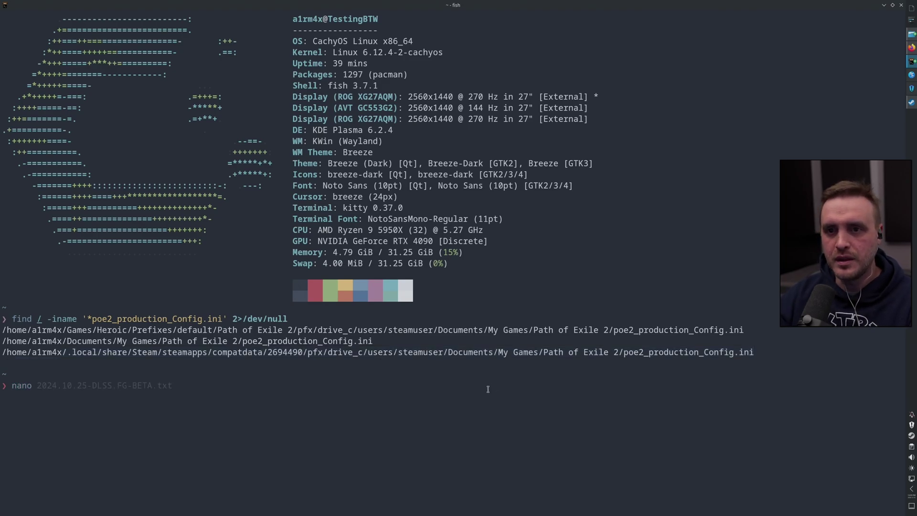
middle_click(607, 405)
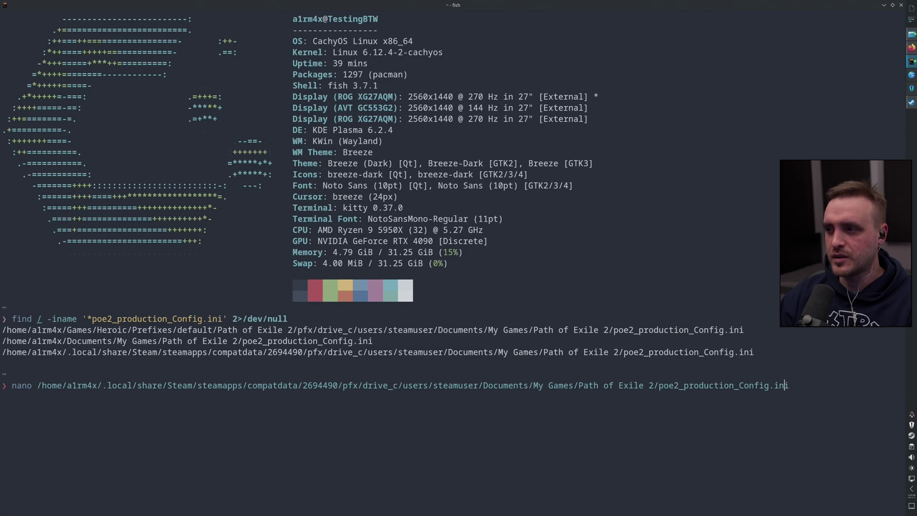
- Rewrite the path after Documents with escaped spaces as My\ Games/Path\ of\ Exile\ 2/
key(Left)
key(Left)
key(Left)
key(Left)
key(Left)
key(Left)
key(Left)
key(Left)
key(Left)
key(Left)
key(Left)
key(Left)
key(Left)
key(Left)
key(Left)
key(Left)
key(Left)
key(Left)
key(Left)
key(Left)
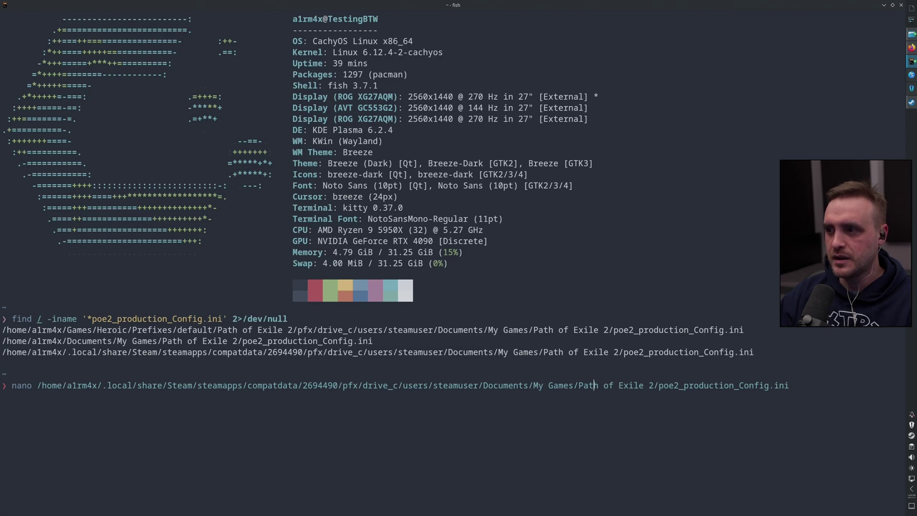
key(Delete)
key(Delete)
key(Delete)
key(Delete)
key(Delete)
key(Delete)
key(Delete)
key(Delete)
key(Delete)
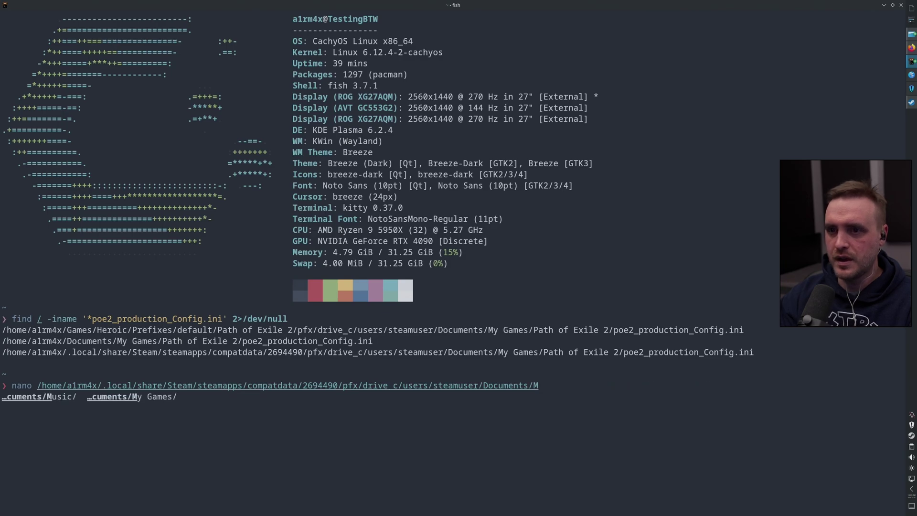
text(y)
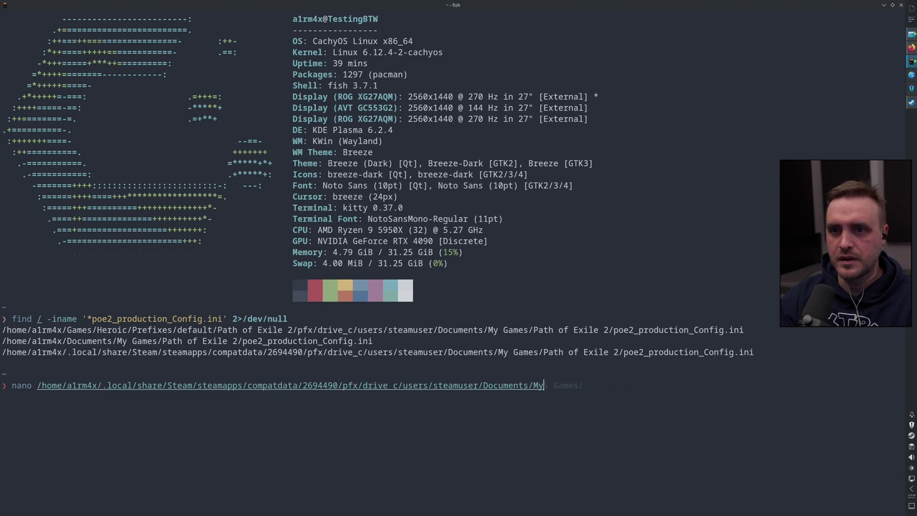
key(Tab)
key(Tab)
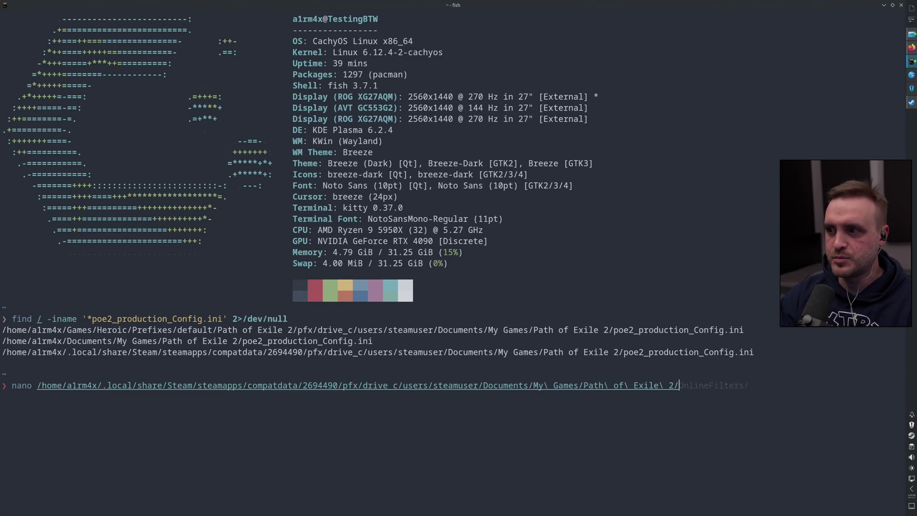
- Complete the path with poe2_production_Config.ini and open the file in nano
text(p)
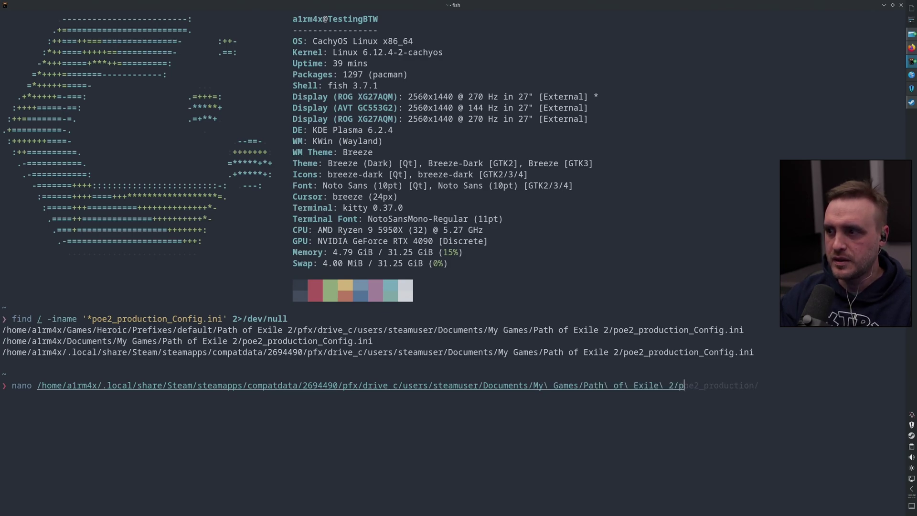
text(o2)
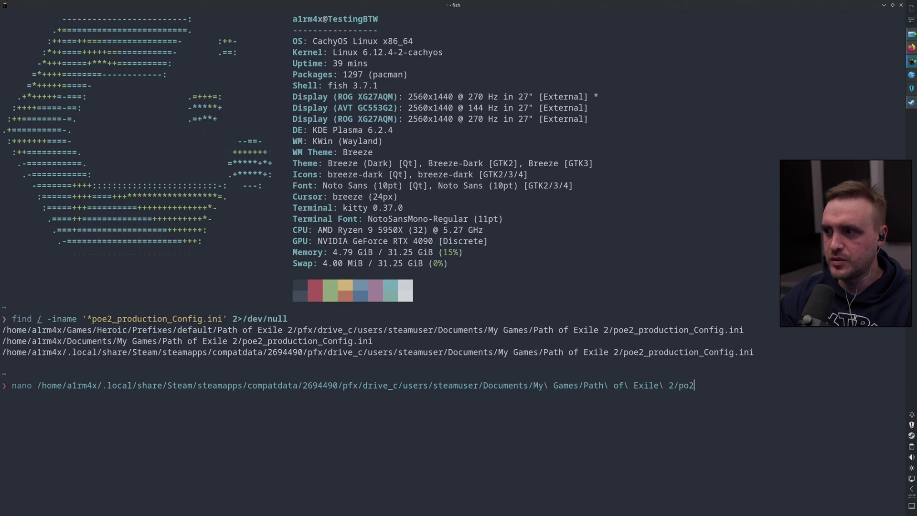
key(BackSpace)
text(e2)
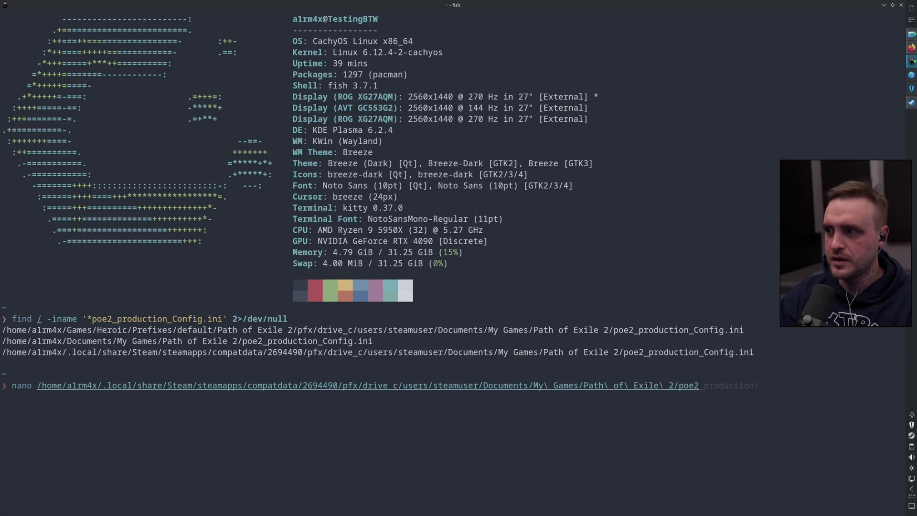
text(_pro)
key(Tab)
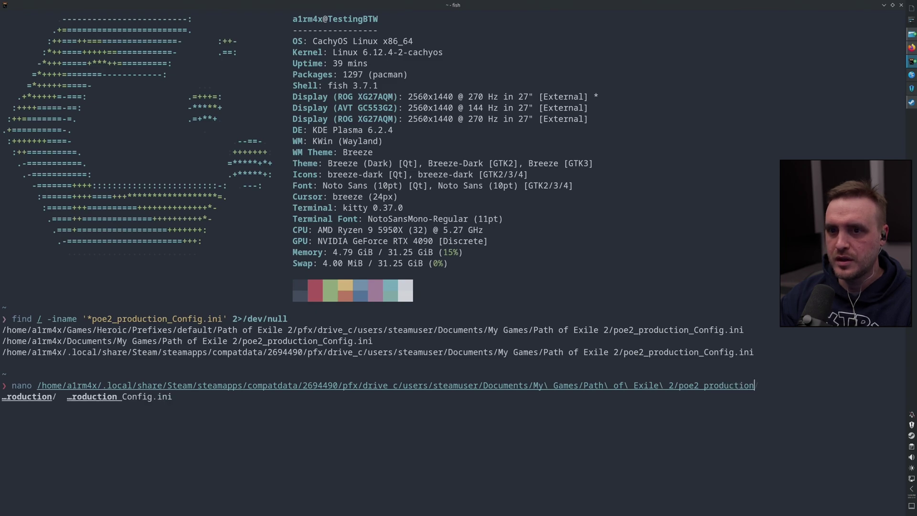
text(_)
key(Tab)
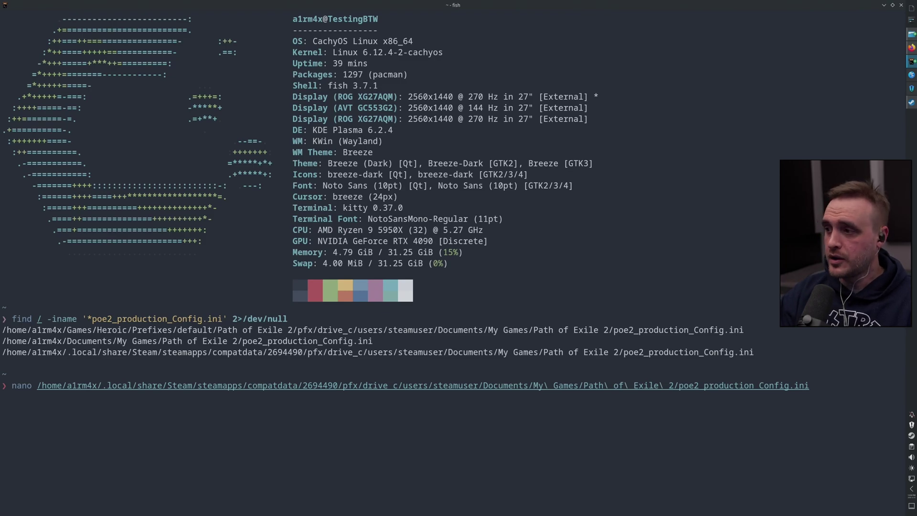
key(Return)
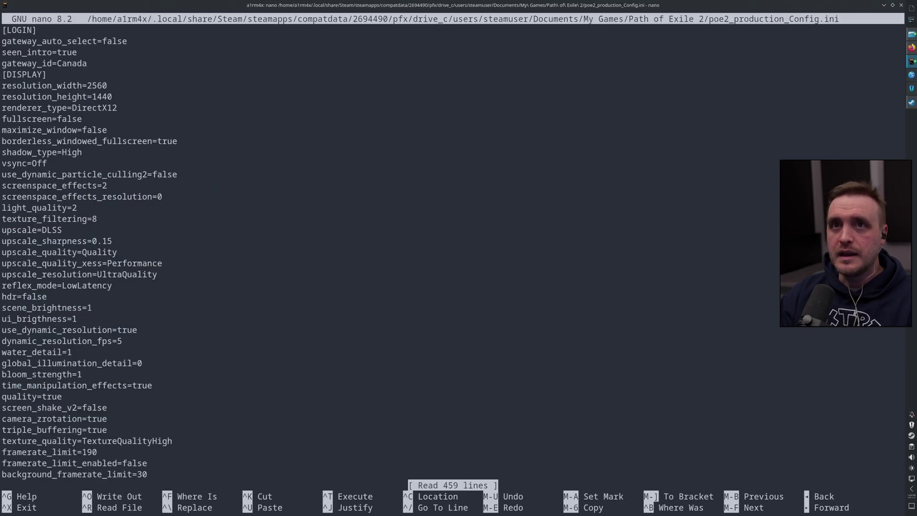
- Go to the renderer_type line in the [DISPLAY] section and highlight its DirectX12 value
key(Down)
key(Down)
key(Down)
key(Down)
key(Down)
key(Down)
key(Down)
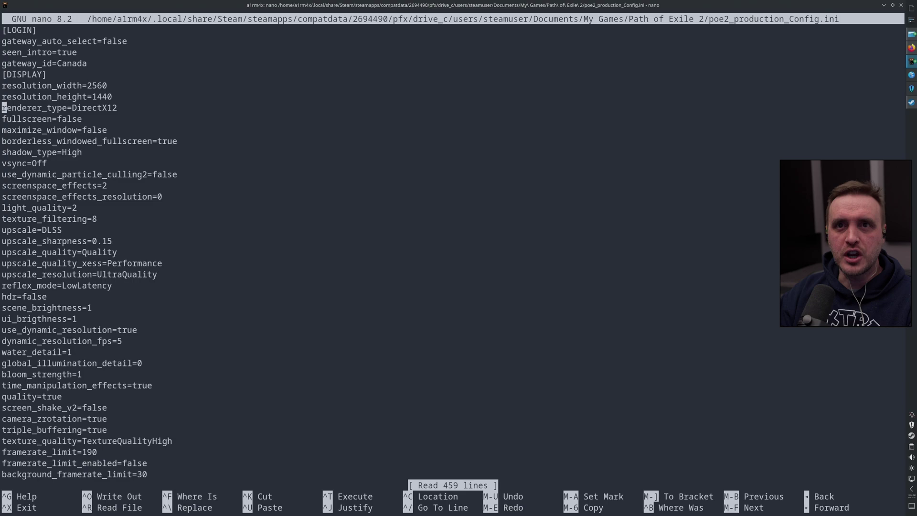
key(Down)
key(Up)
key(Right)
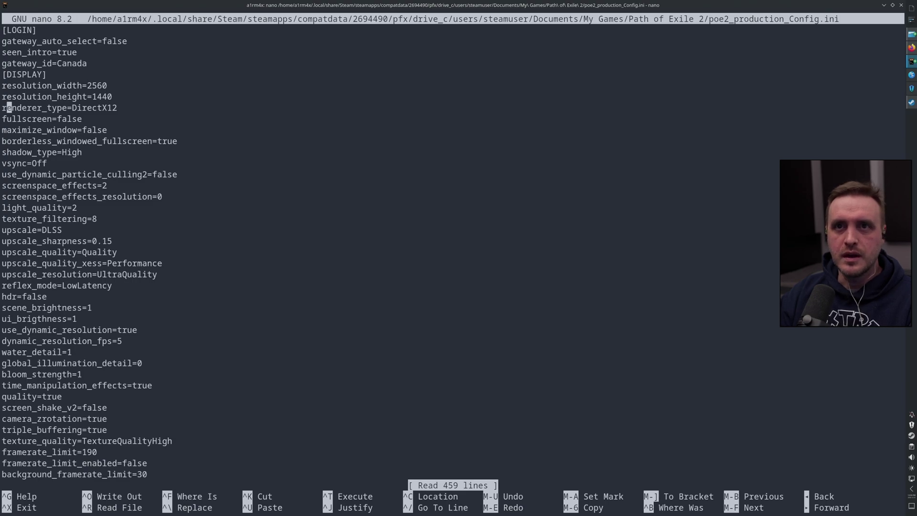
key(Right)
key(Right)
key(Right)
key(Right)
key(Right)
key(Right)
key(Right)
key(Right)
key(Right)
key(Right)
key(Right)
key(Right)
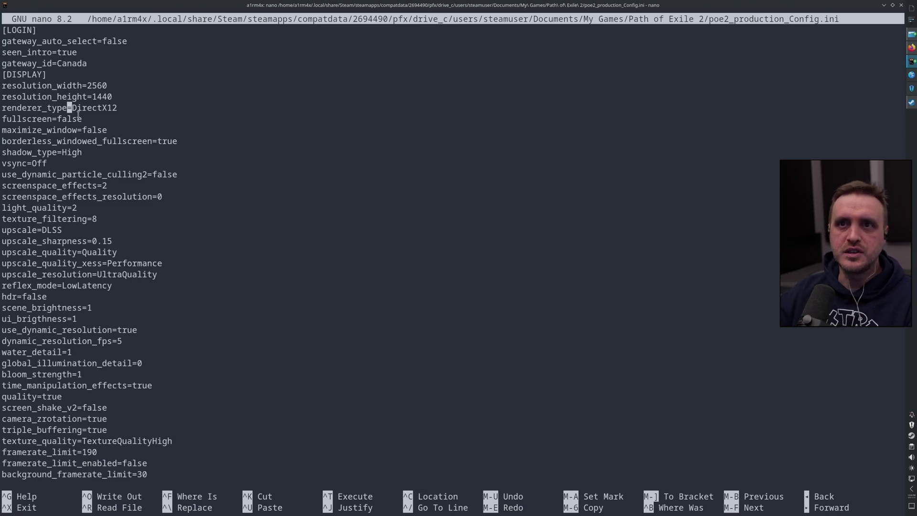
drag(72, 108, 124, 107)
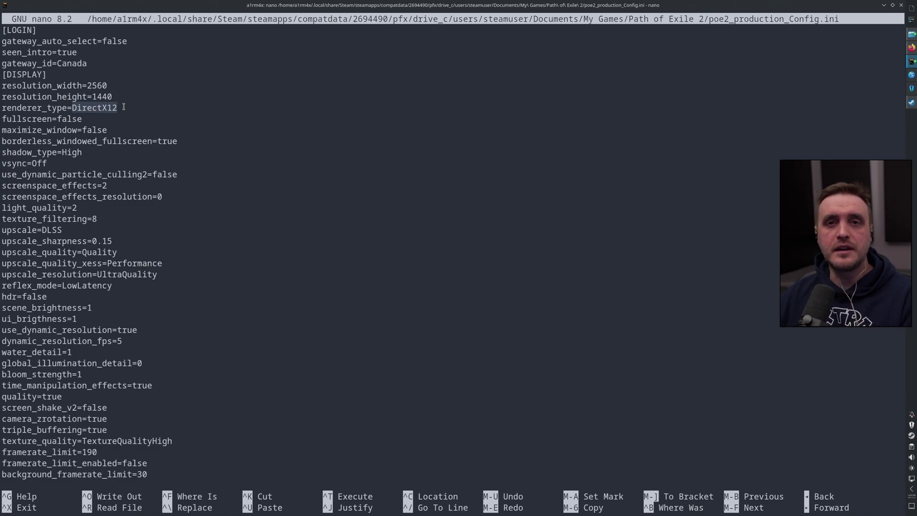
- Set renderer_type to Vulkan in the Steam copy of the config file
key(Right)
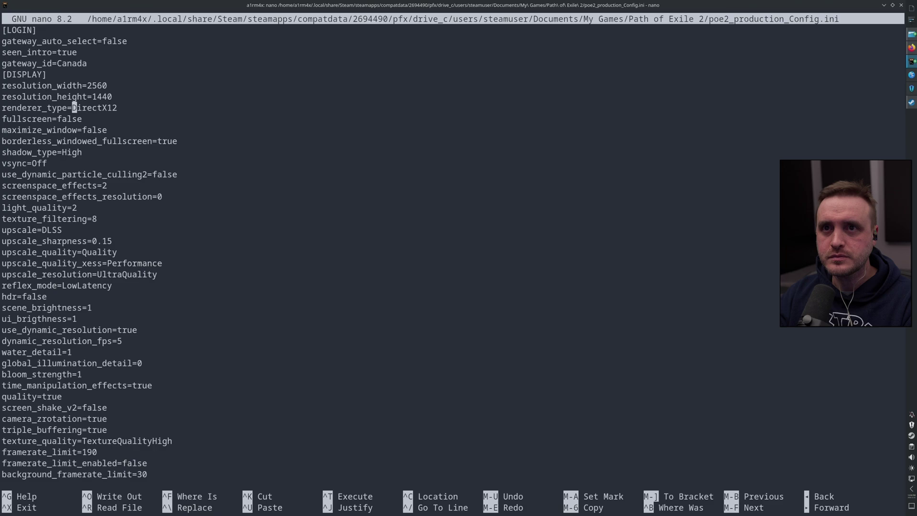
key(Delete)
key(Delete)
key(Delete)
key(Delete)
key(Delete)
key(Delete)
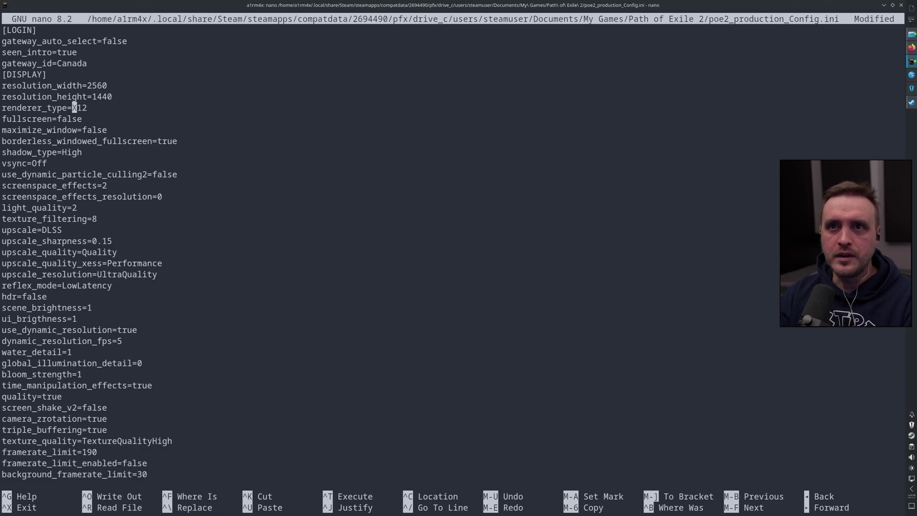
text(Vulkan)
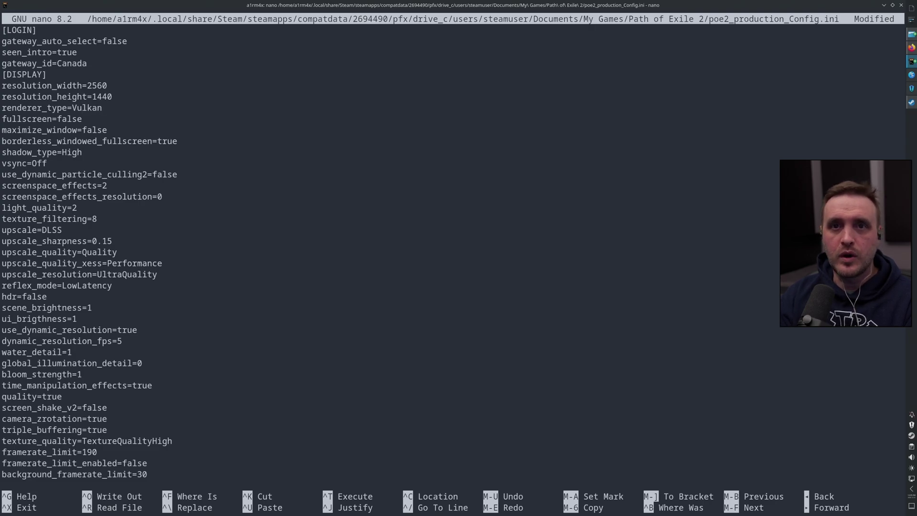
- Set renderer_type to DirectX12, save the config file under the same name and exit nano
key(BackSpace)
key(BackSpace)
key(BackSpace)
key(BackSpace)
key(BackSpace)
key(BackSpace)
text(Dire)
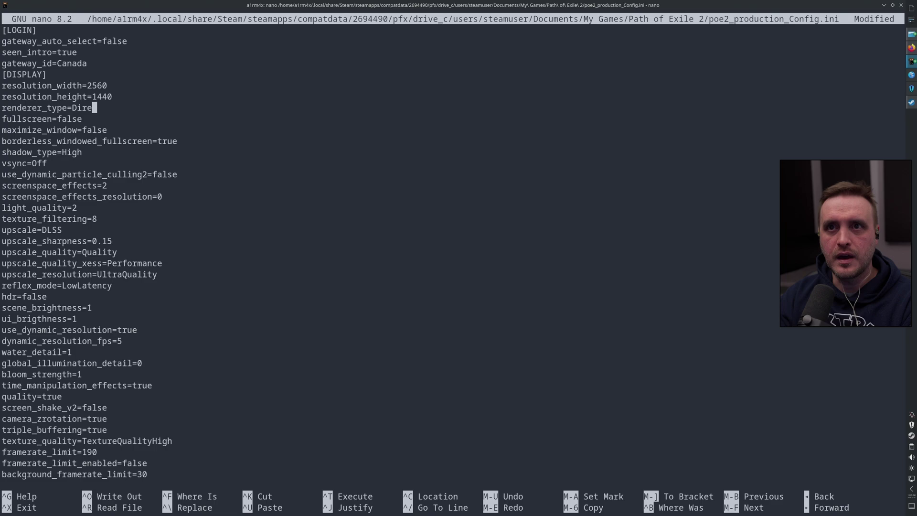
text(ctX12)
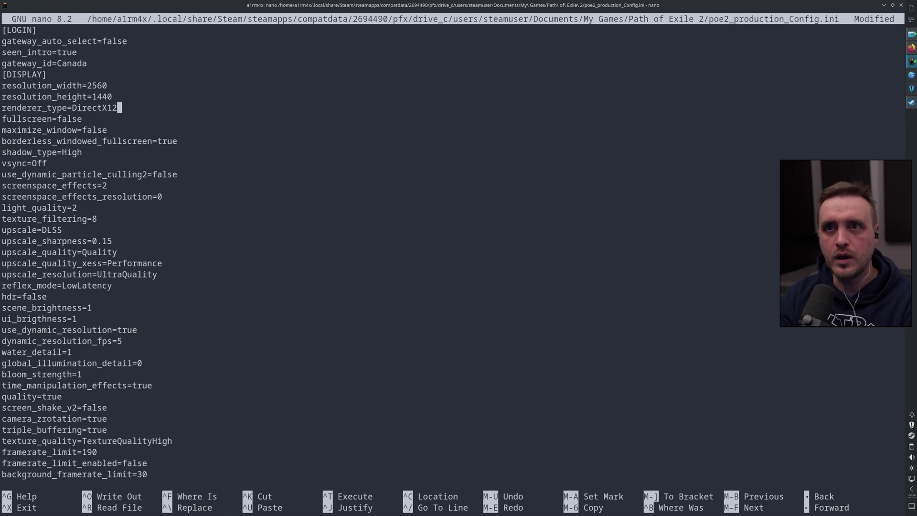
key(ctrl+o)
key(Return)
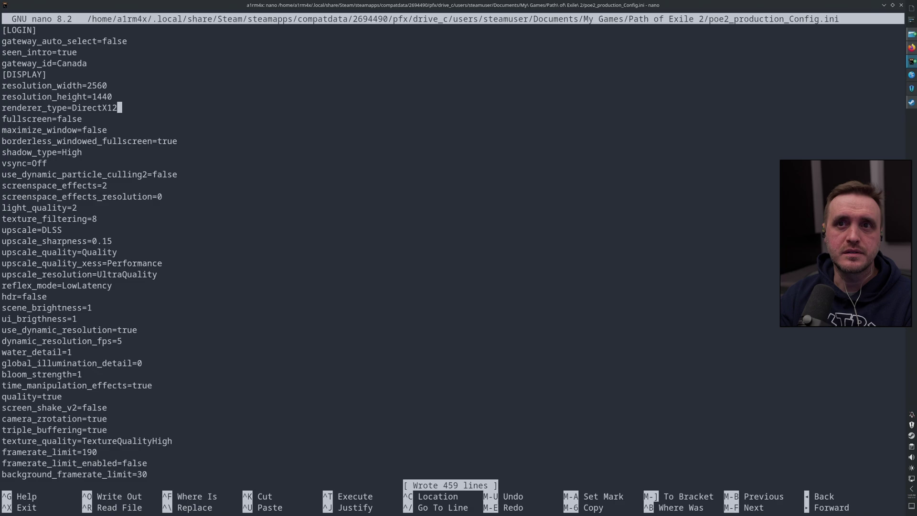
key(ctrl+x)
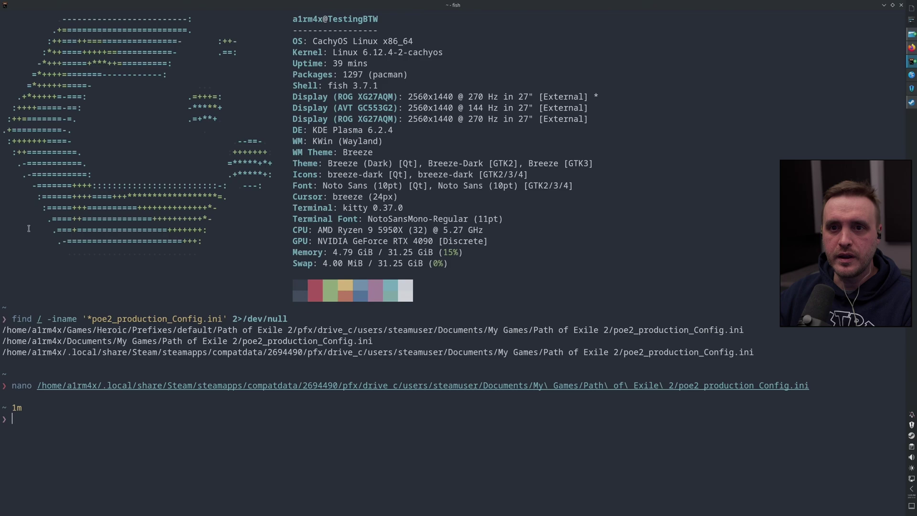
- Start a nano command with the Heroic prefix path of poe2_production_Config.ini copied from the search output
triple_click(4, 329)
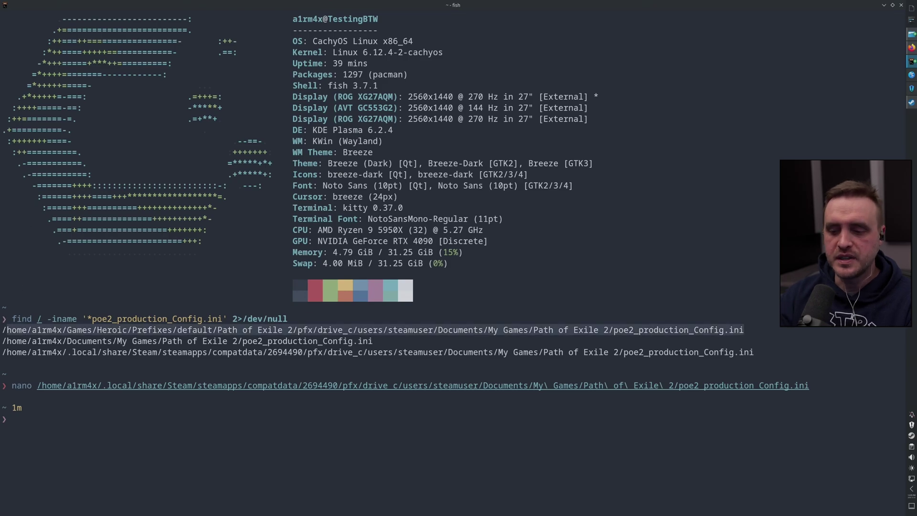
text(nano)
middle_click(237, 448)
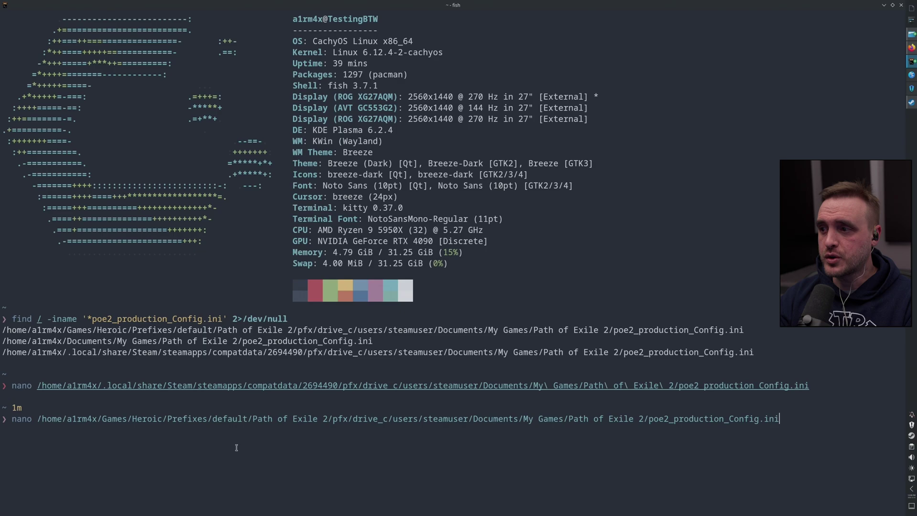
- Rework the Heroic path so its spaces are escaped and open its poe2_production_Config.ini in nano
key(BackSpace)
key(BackSpace)
key(BackSpace)
key(BackSpace)
key(BackSpace)
key(BackSpace)
key(BackSpace)
key(BackSpace)
key(BackSpace)
key(BackSpace)
key(BackSpace)
key(BackSpace)
key(BackSpace)
key(BackSpace)
key(BackSpace)
key(BackSpace)
key(BackSpace)
key(BackSpace)
key(BackSpace)
key(BackSpace)
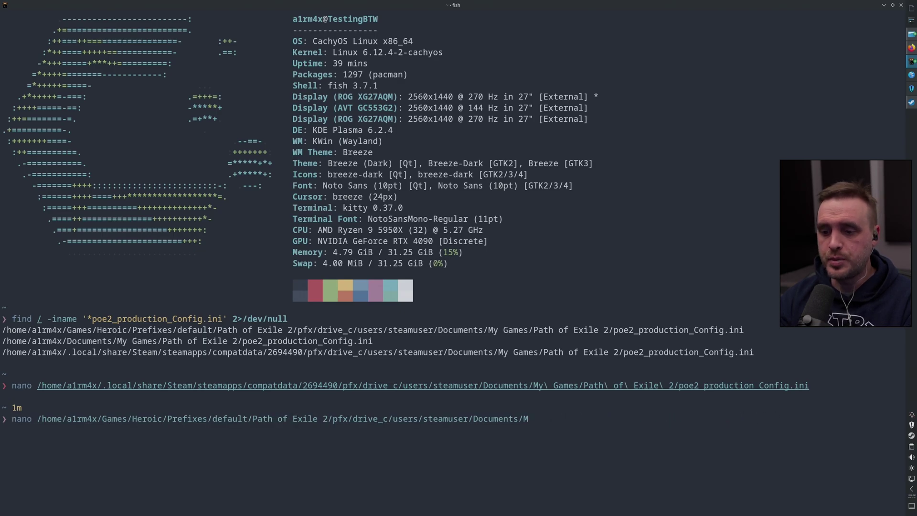
key(BackSpace)
key(BackSpace)
key(BackSpace)
key(BackSpace)
key(BackSpace)
key(BackSpace)
key(BackSpace)
key(BackSpace)
key(BackSpace)
key(BackSpace)
key(BackSpace)
key(BackSpace)
key(BackSpace)
key(BackSpace)
key(BackSpace)
key(BackSpace)
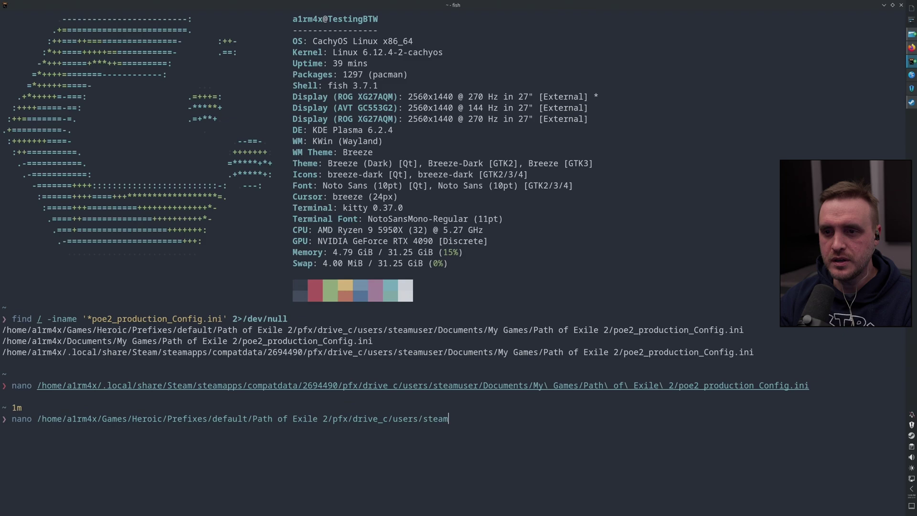
key(BackSpace)
key(BackSpace)
key(BackSpace)
key(BackSpace)
key(BackSpace)
key(BackSpace)
key(BackSpace)
key(BackSpace)
key(BackSpace)
key(BackSpace)
key(BackSpace)
key(BackSpace)
key(BackSpace)
key(BackSpace)
key(BackSpace)
key(BackSpace)
key(BackSpace)
key(BackSpace)
key(BackSpace)
key(BackSpace)
key(Tab)
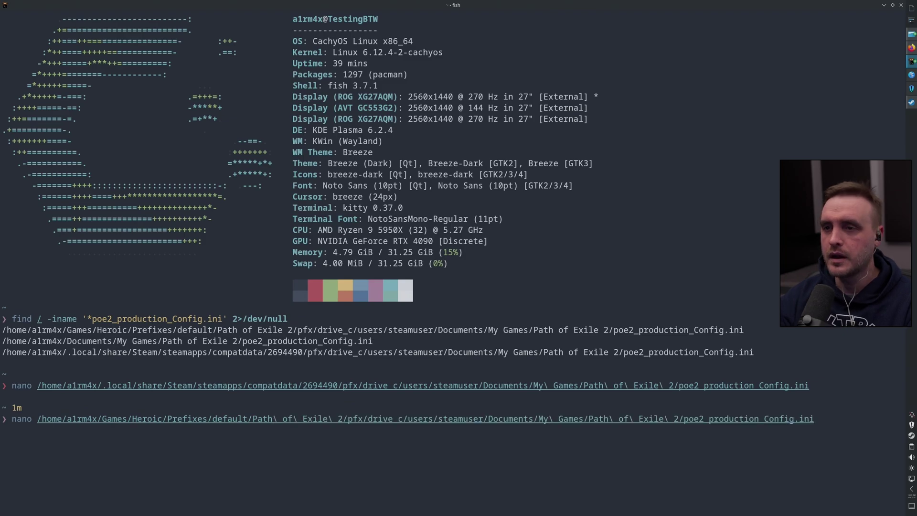
key(Return)
- Set renderer_type to DirectX12 in the Heroic prefix copy of poe2_production_Config.ini
key(Down)
key(Down)
key(Down)
key(Down)
key(Down)
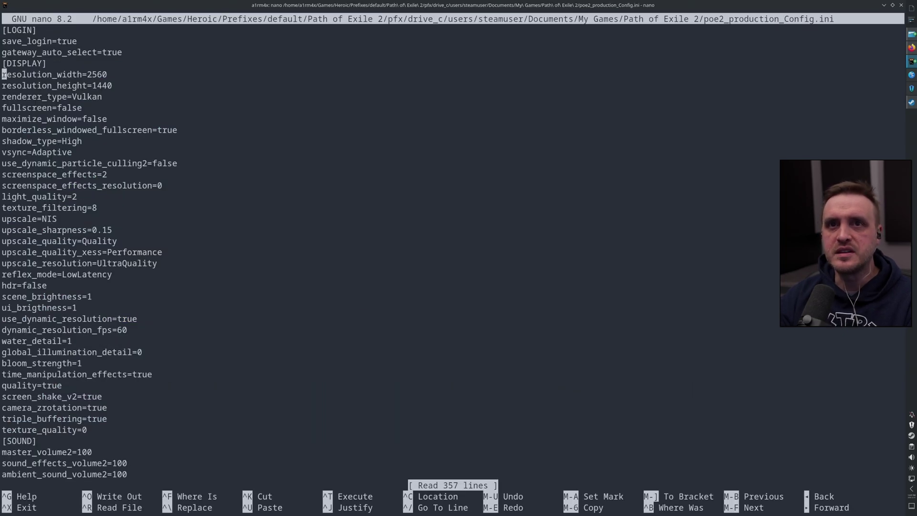
key(BackSpace)
key(BackSpace)
key(BackSpace)
key(BackSpace)
key(BackSpace)
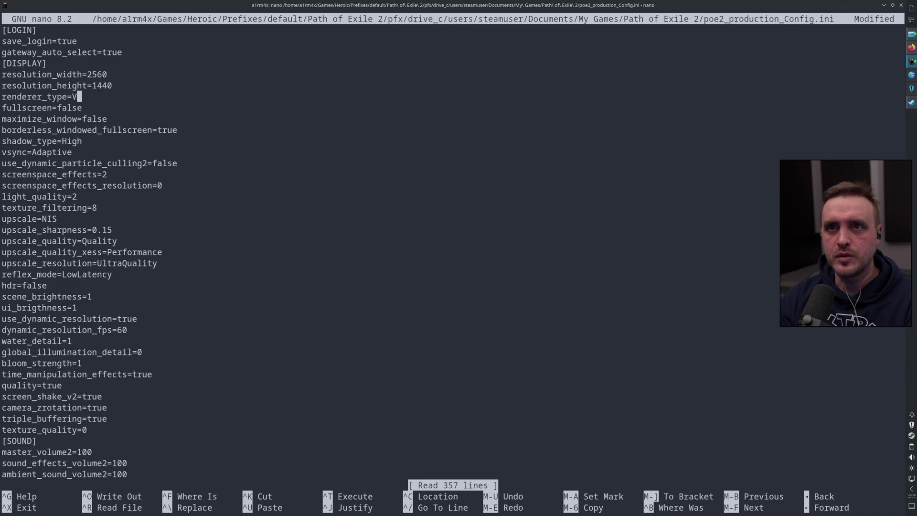
text(Direct)
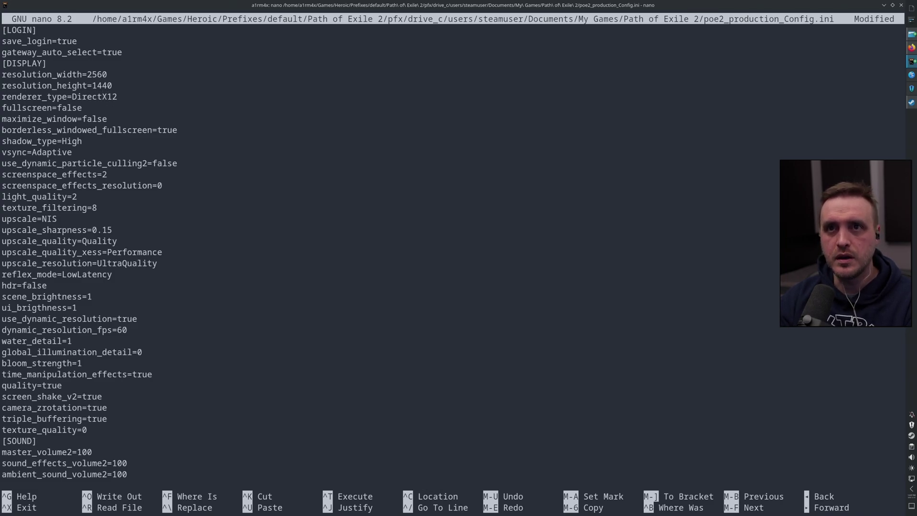
text(X12)
- Save the Heroic config file under the same name and exit nano
key(ctrl+o)
key(Return)
key(ctrl+x)
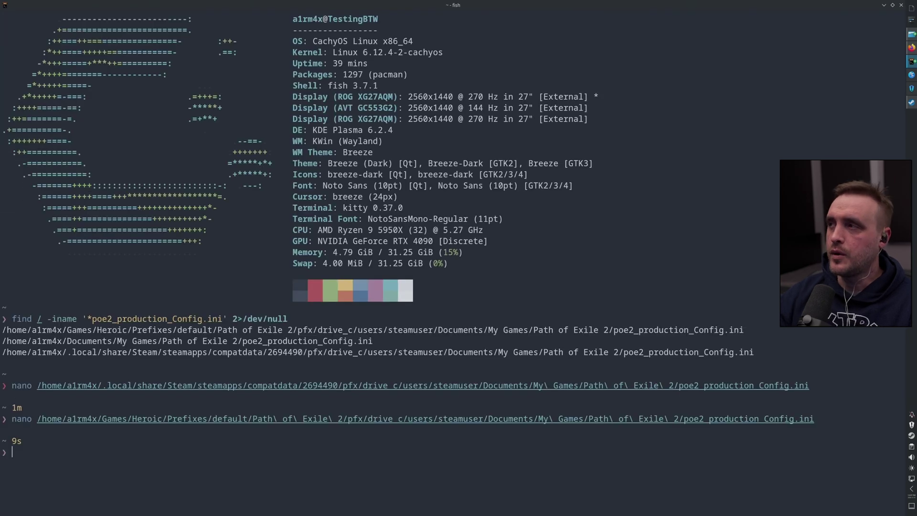
- Switch to Heroic, launch Path of Exile 2 and open the game's options from the character selection
click(912, 89)
click(319, 208)
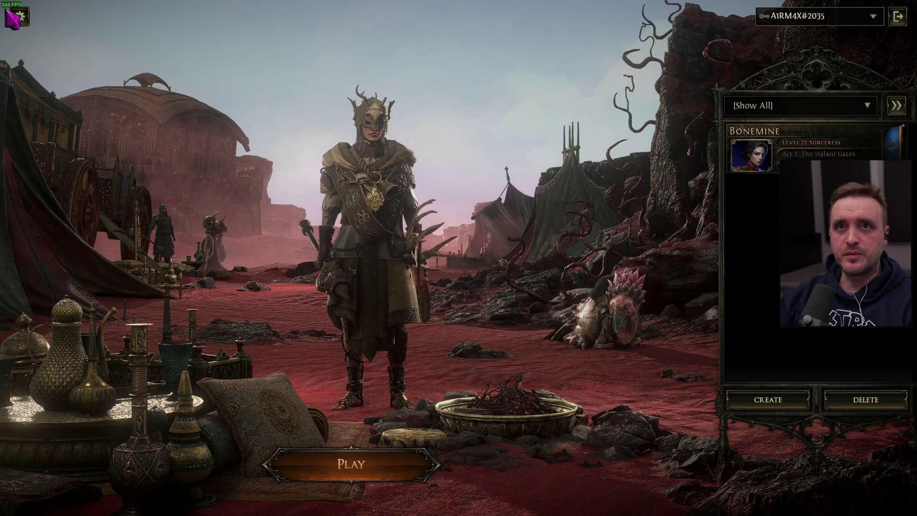
click(21, 18)
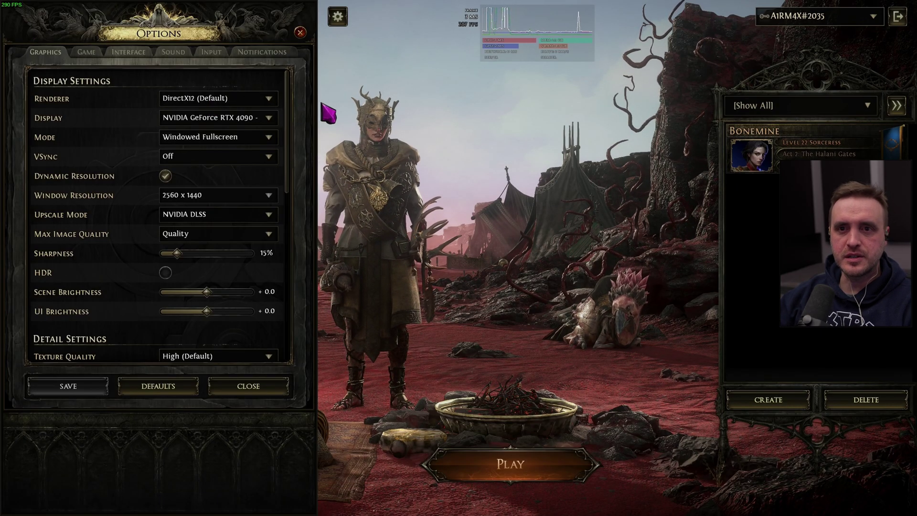
- Examine the graphics options, including the renderer, VSync, the available upscale modes, and the detail and advanced settings
mouse_move(218, 98)
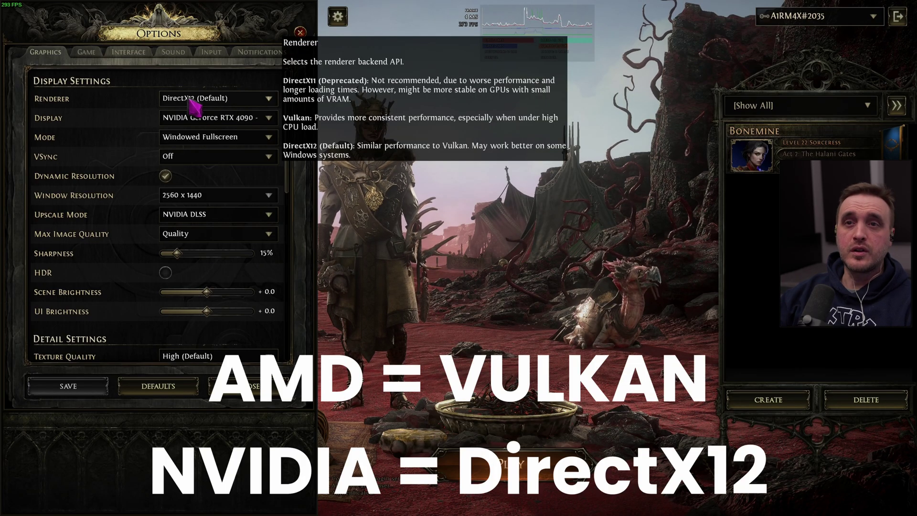
mouse_move(225, 145)
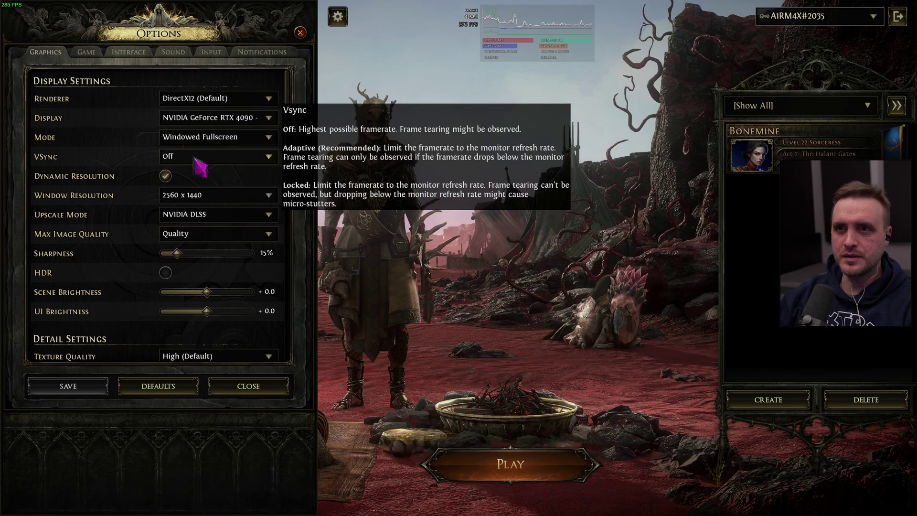
scroll(288, 162, down, 1)
scroll(290, 167, down, 1)
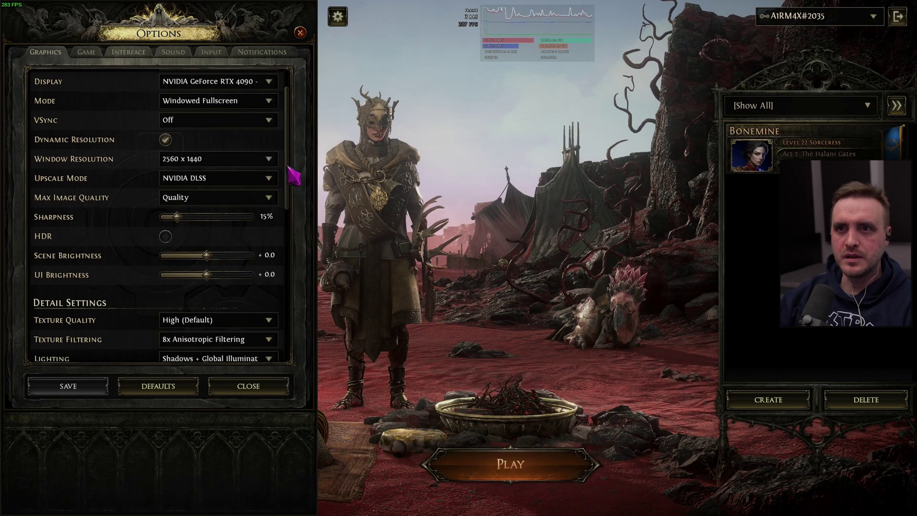
mouse_move(204, 184)
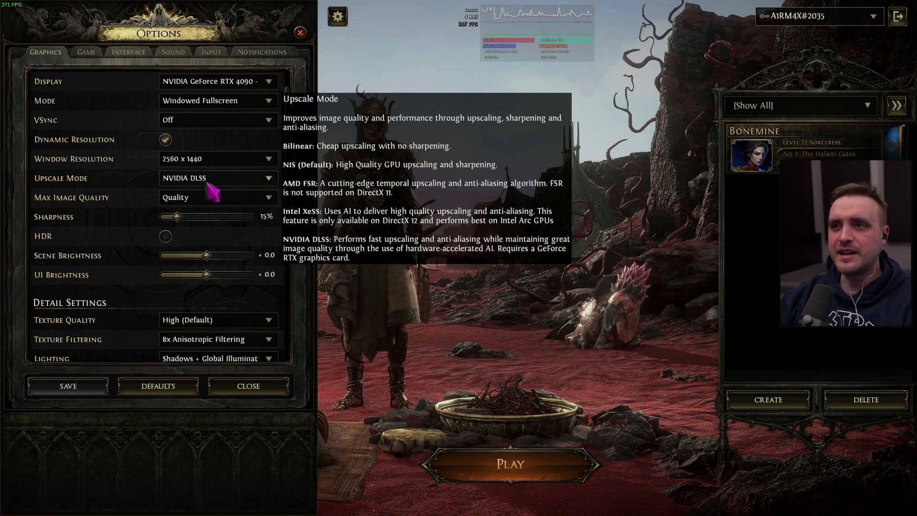
click(247, 183)
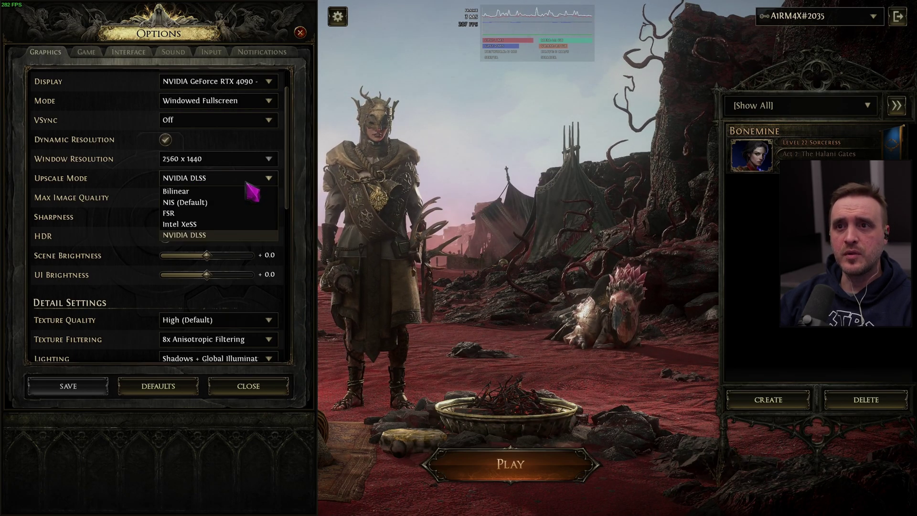
click(245, 183)
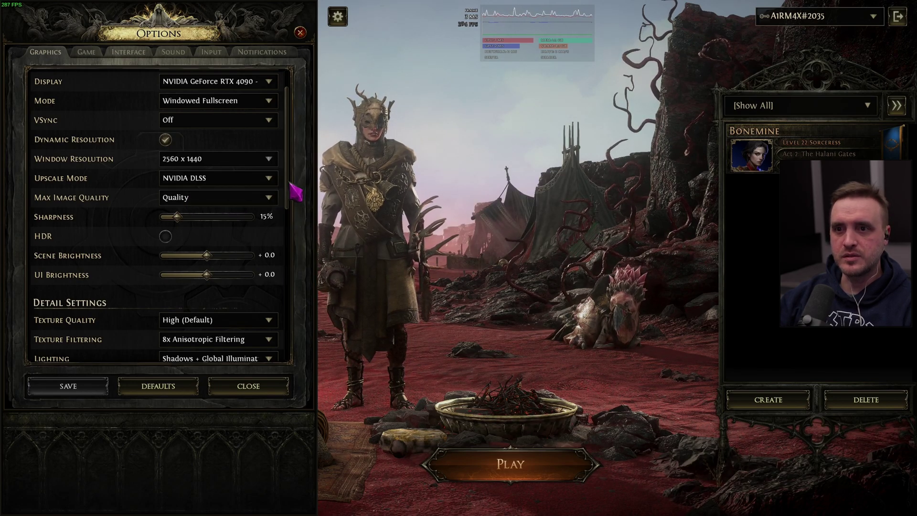
scroll(296, 191, down, 8)
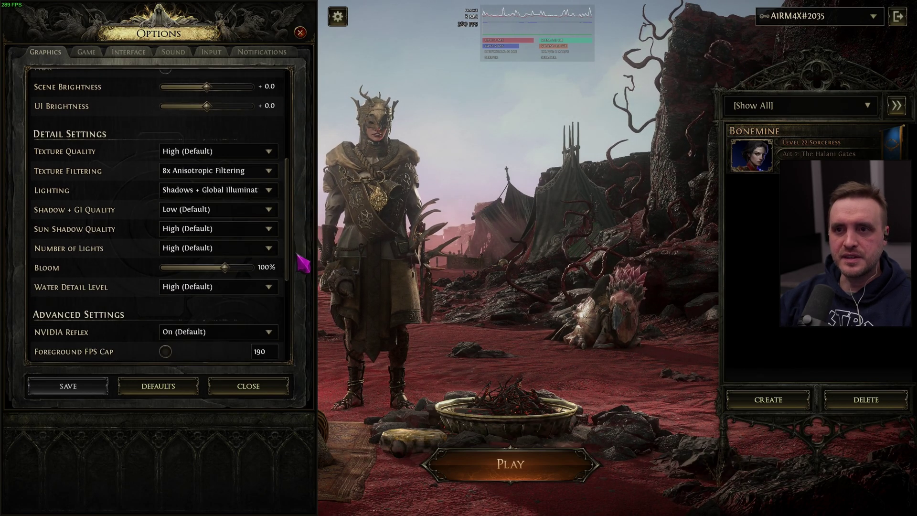
scroll(298, 260, down, 5)
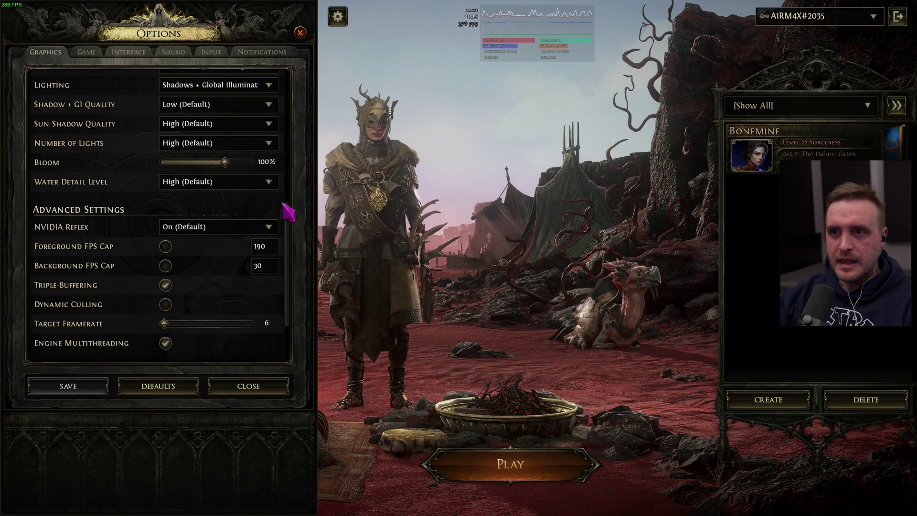
scroll(292, 215, down, 3)
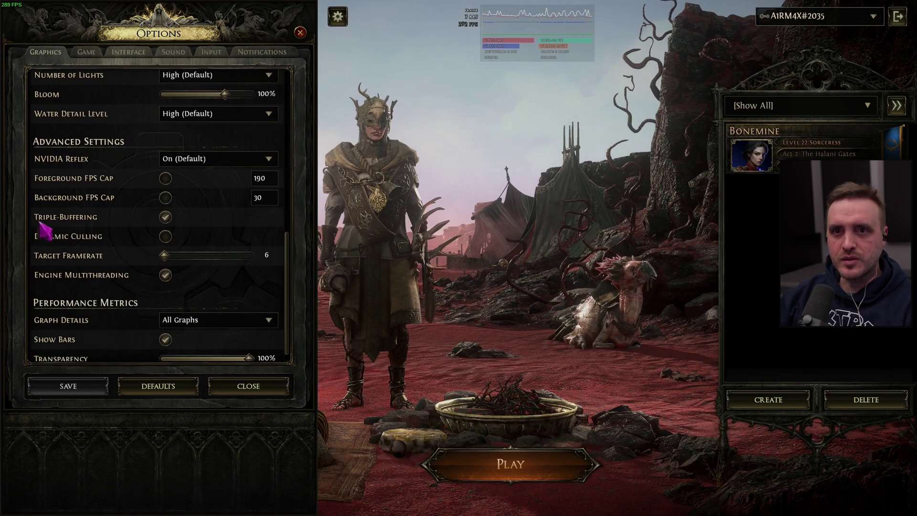
- Toggle Triple-Buffering in the advanced graphics settings, leaving it enabled, and save the options
click(166, 218)
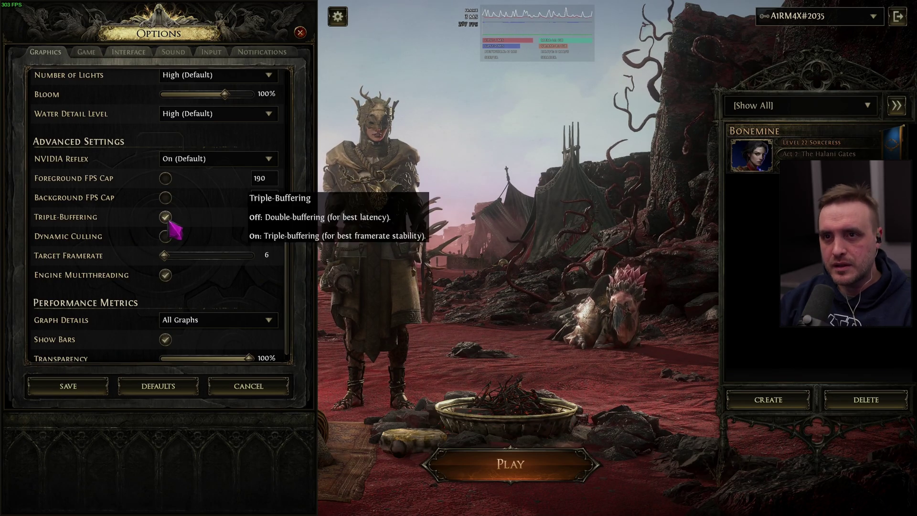
click(88, 392)
drag(292, 272, 299, 92)
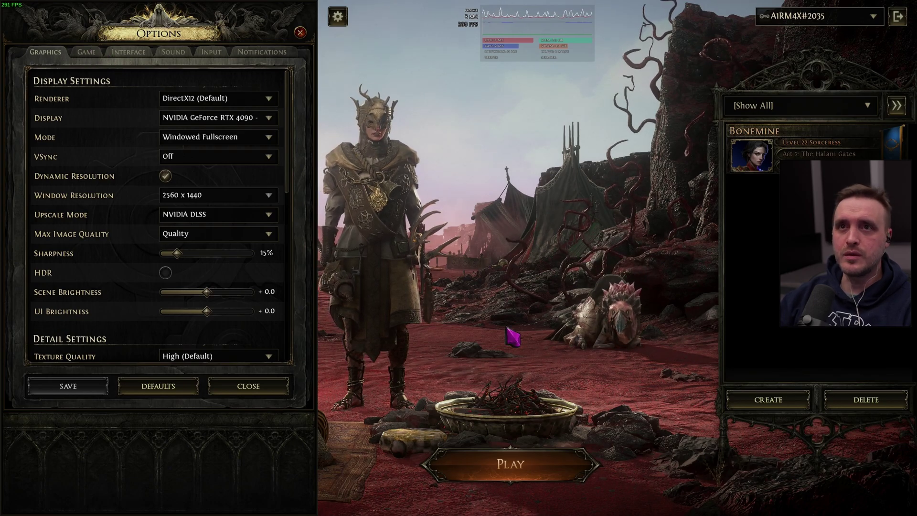
- Enter the game with the Sorceress, widen the camera view and walk from the waypoint to the bridge
click(527, 467)
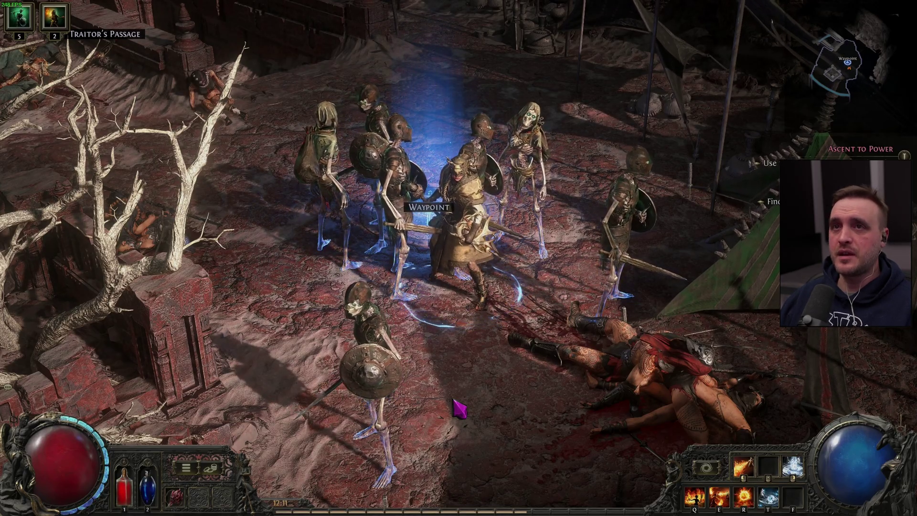
scroll(495, 323, down, 5)
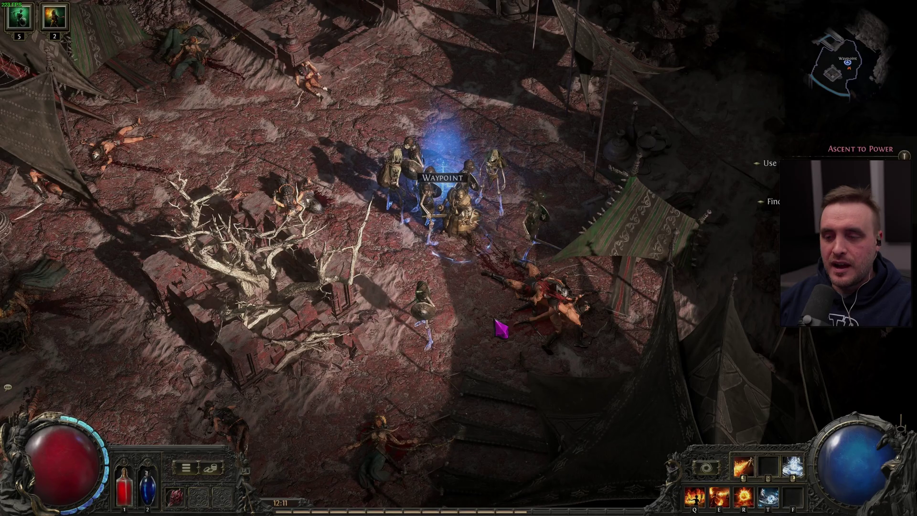
key(s)
key(a)
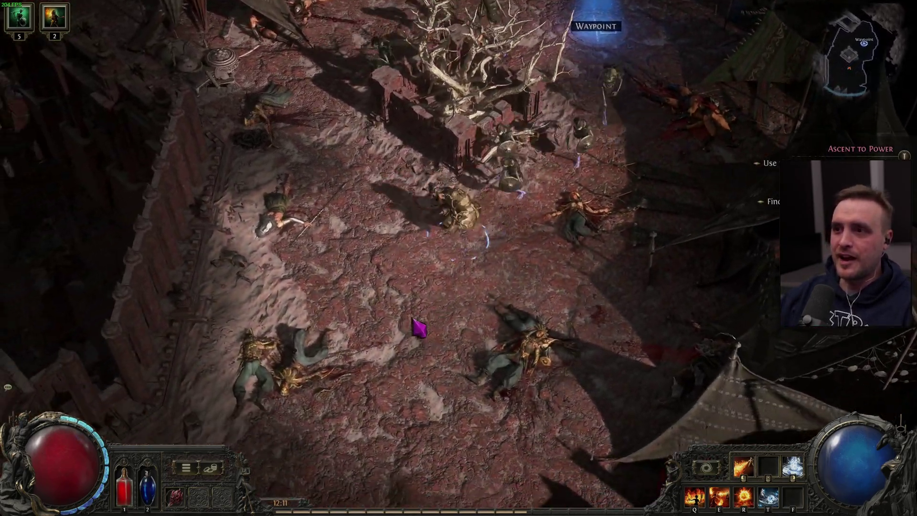
drag(419, 328, 383, 294)
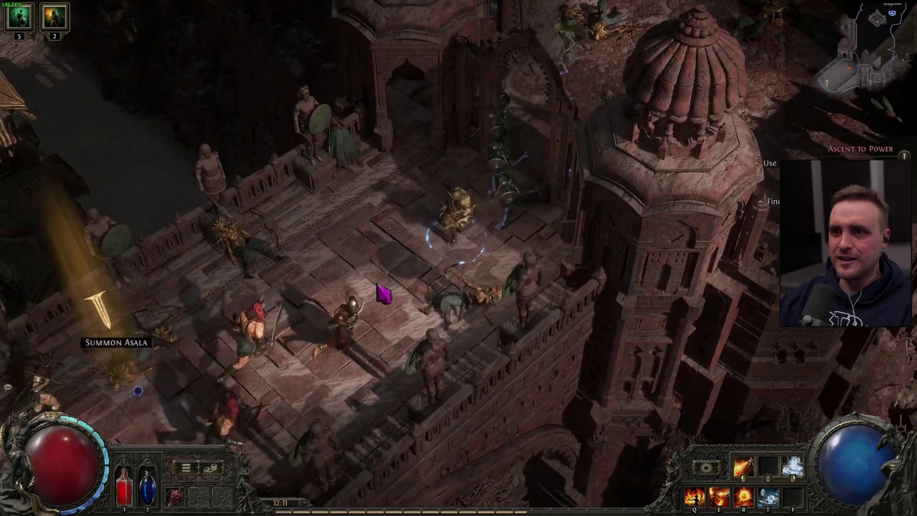
- Fight the Faridun enemies on the bridge with fire spells while moving the character around the archway
key(q)
key(d)
key(w)
key(q)
key(a)
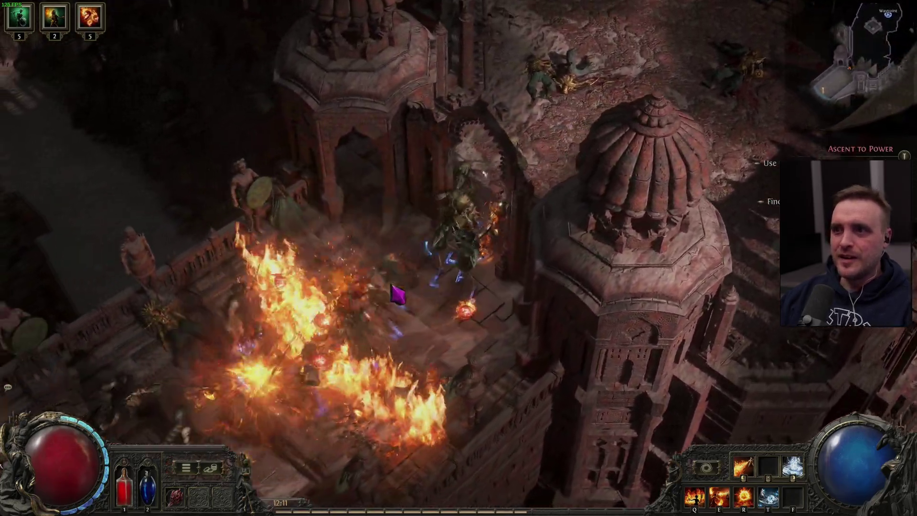
key(d)
key(w)
key(a)
key(q)
click(396, 307)
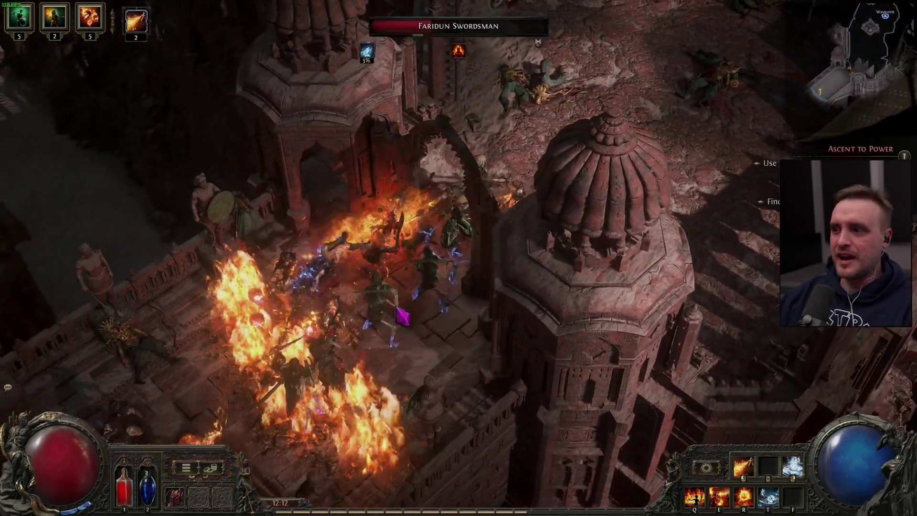
drag(403, 316, 396, 365)
key(s)
drag(429, 326, 377, 298)
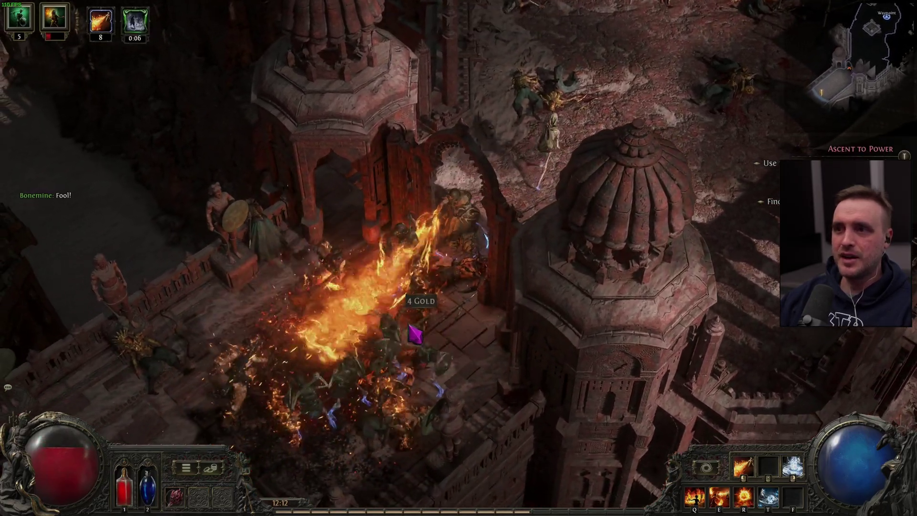
drag(410, 326, 383, 305)
key(q)
key(w)
key(d)
drag(349, 281, 453, 239)
key(s)
key(a)
drag(551, 249, 547, 251)
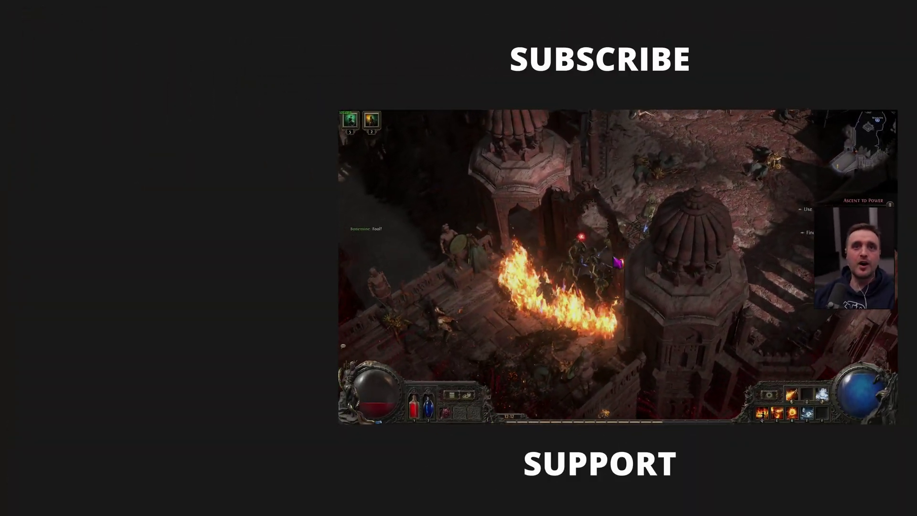
key(w)
key(d)
key(s)
key(a)
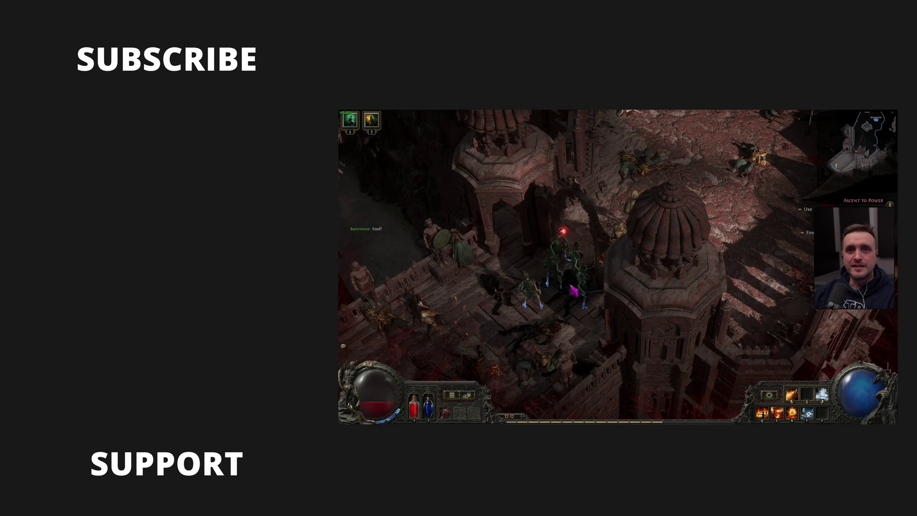